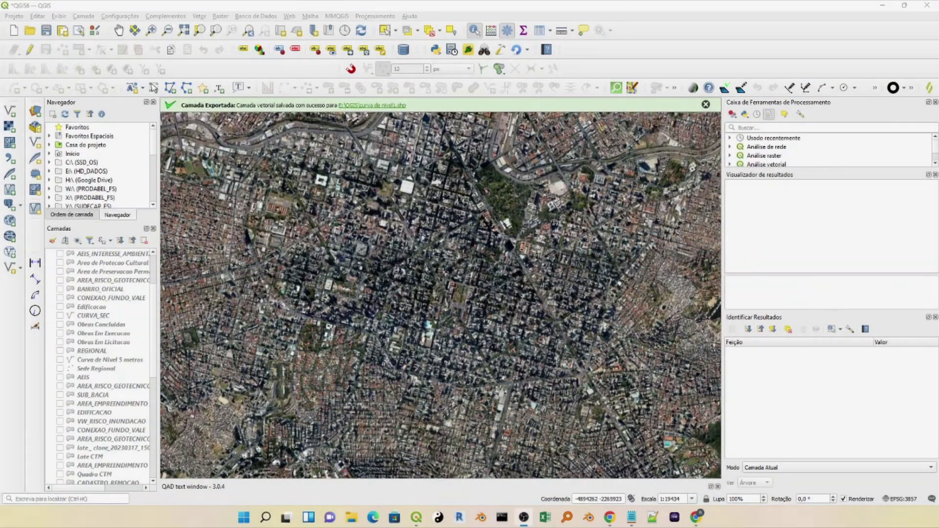
Use the BimCimBuilder plugin to generate the clone layer over the zoomed-in map area and run the total execution (Execução Total).
{"action": "scroll", "coordinate": [235, 131], "scroll_direction": "up", "scroll_amount": 3}
{"action": "middle_click_drag", "start_coordinate": [313, 191], "coordinate": [357, 256]}
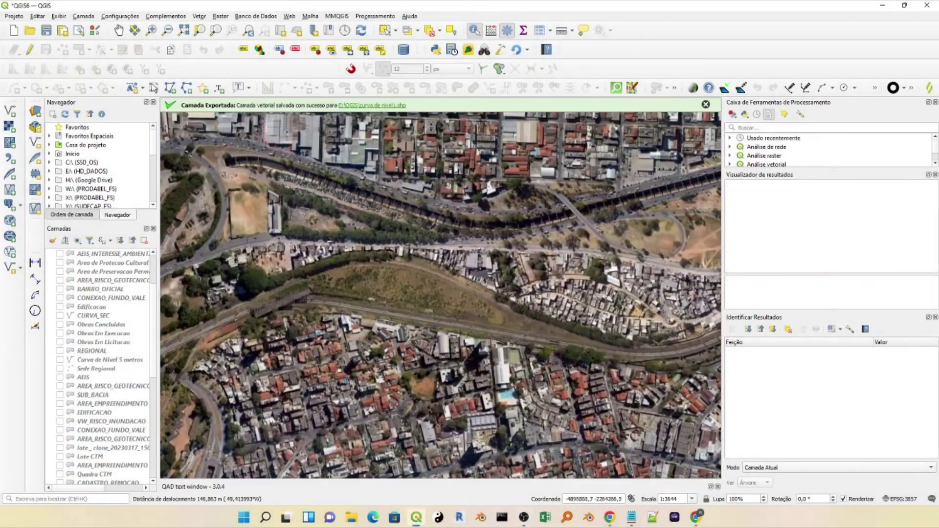
{"action": "left_click", "coordinate": [165, 17]}
{"action": "left_click", "coordinate": [166, 16]}
{"action": "left_click", "coordinate": [165, 16]}
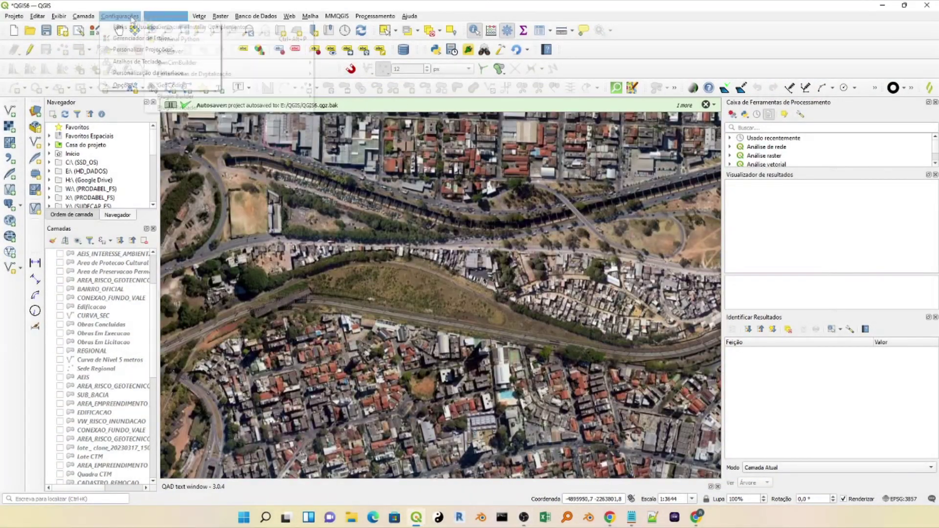
{"action": "mouse_move", "coordinate": [309, 68]}
{"action": "left_click", "coordinate": [346, 63]}
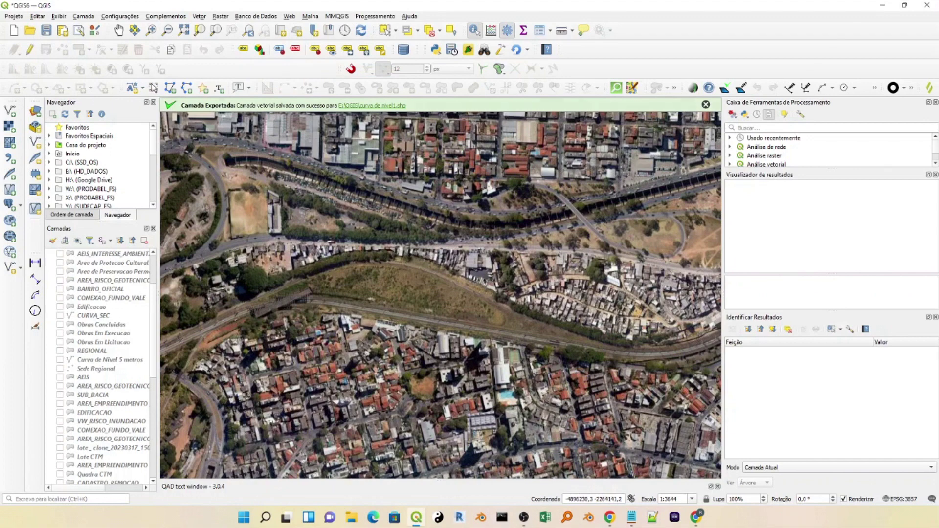
{"action": "left_click", "coordinate": [165, 16]}
{"action": "mouse_move", "coordinate": [308, 63]}
{"action": "left_click", "coordinate": [343, 64]}
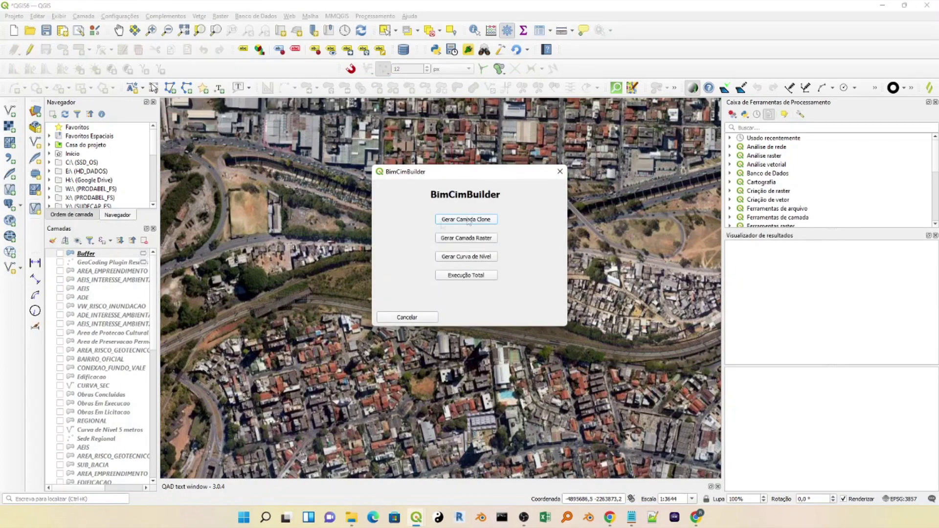
{"action": "left_click", "coordinate": [467, 219]}
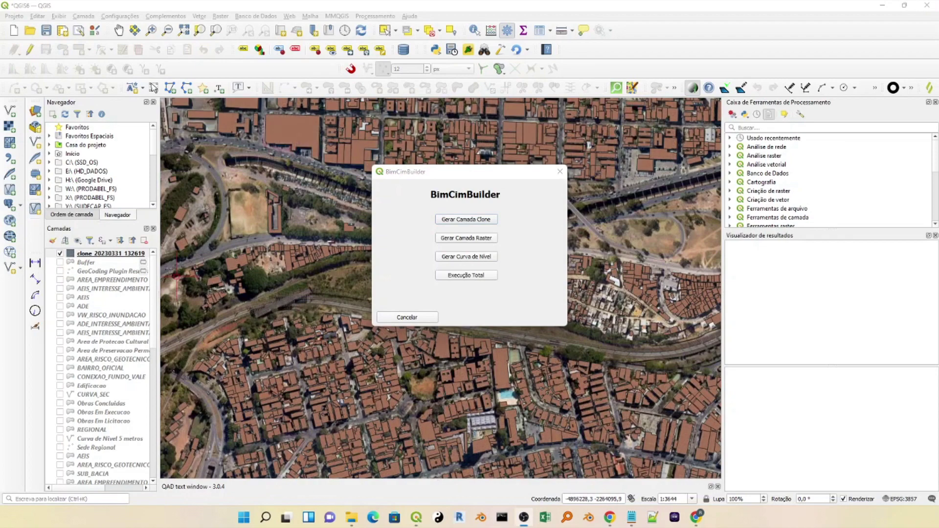
{"action": "left_click", "coordinate": [442, 276]}
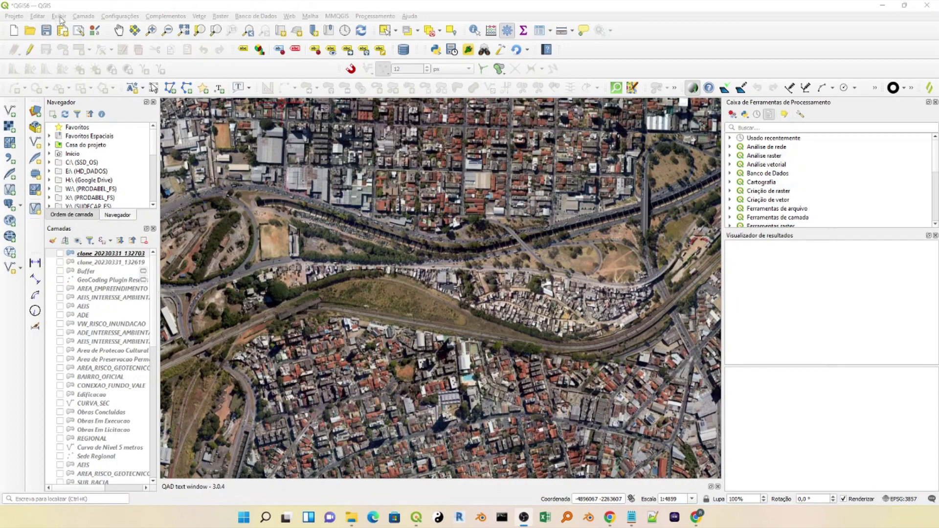
Export the CURVA_SEC layer as the Shapefile curva nivel1.shp in E:\Meu Drive\ChatGPT para o Blender, using EPSG:31983 - SIRGAS 2000 / UTM zone 23S.
{"action": "left_click", "coordinate": [93, 403]}
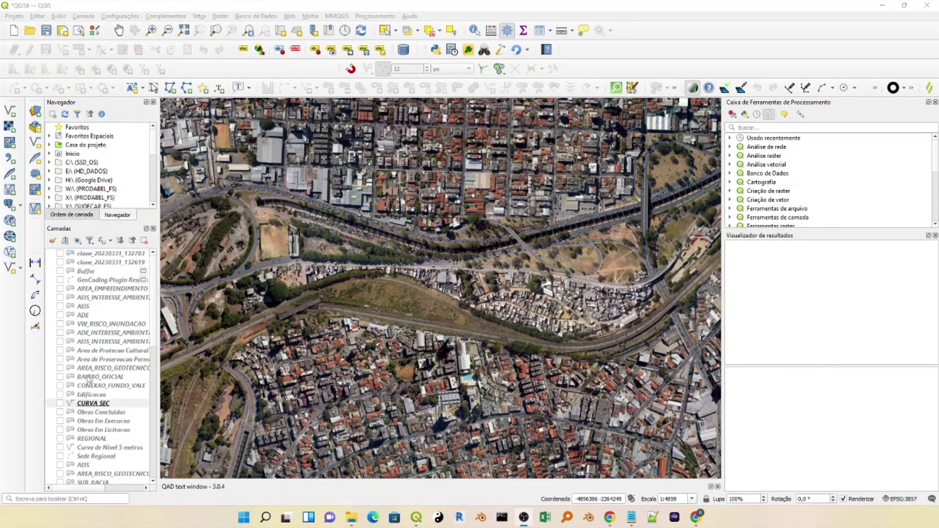
{"action": "left_click", "coordinate": [60, 403]}
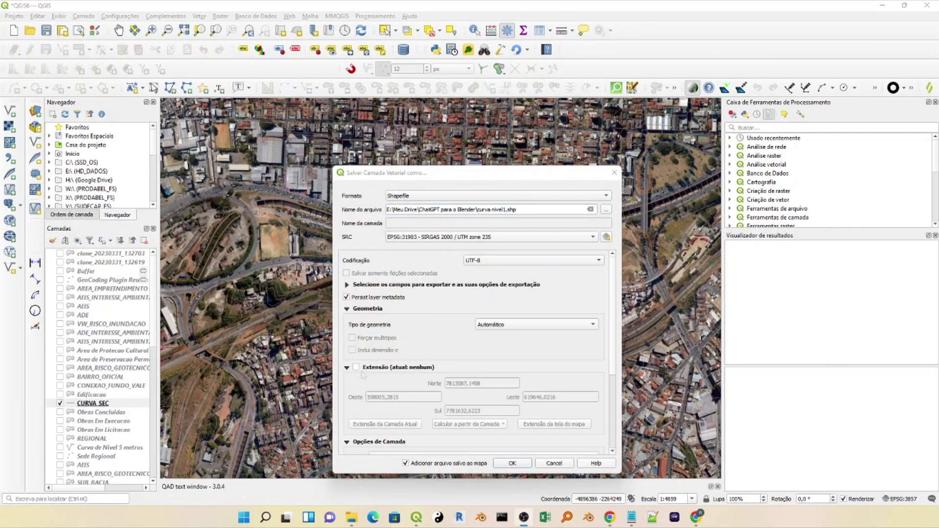
{"action": "left_click", "coordinate": [509, 461]}
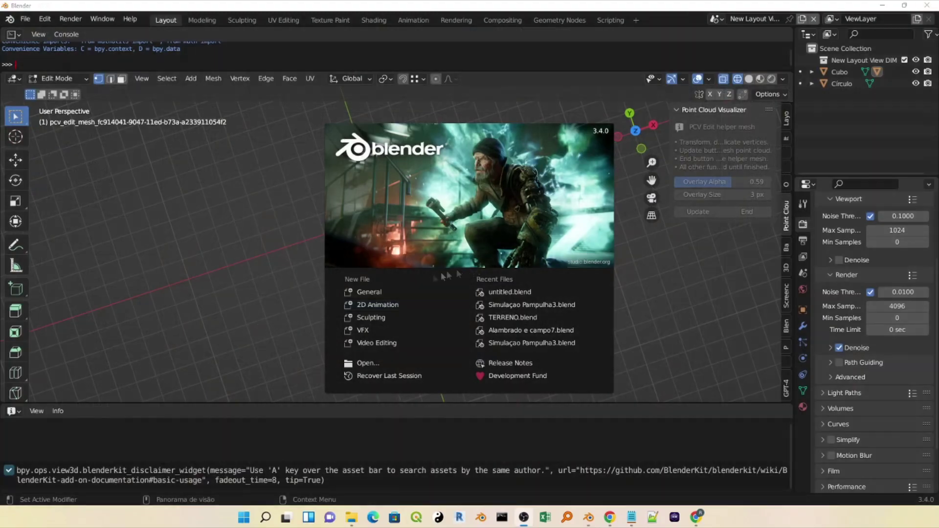
Switch to Blender, dismiss the splash screen and enable Screencast Keys.
{"action": "key", "text": "Escape"}
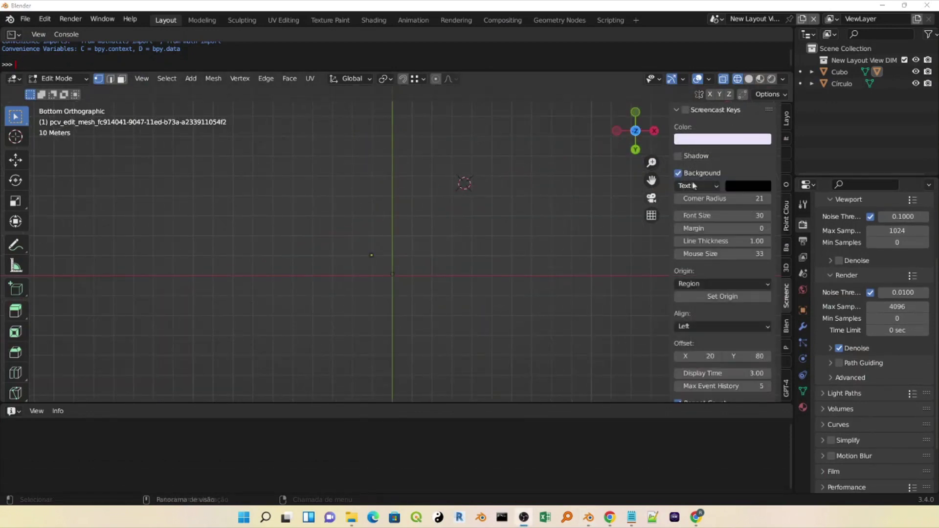
{"action": "left_click", "coordinate": [686, 110]}
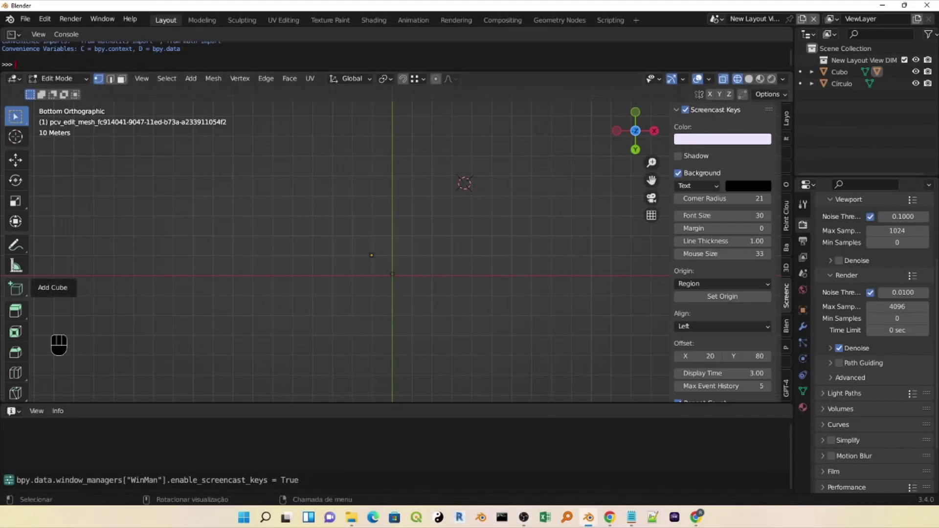
{"action": "left_click", "coordinate": [362, 237]}
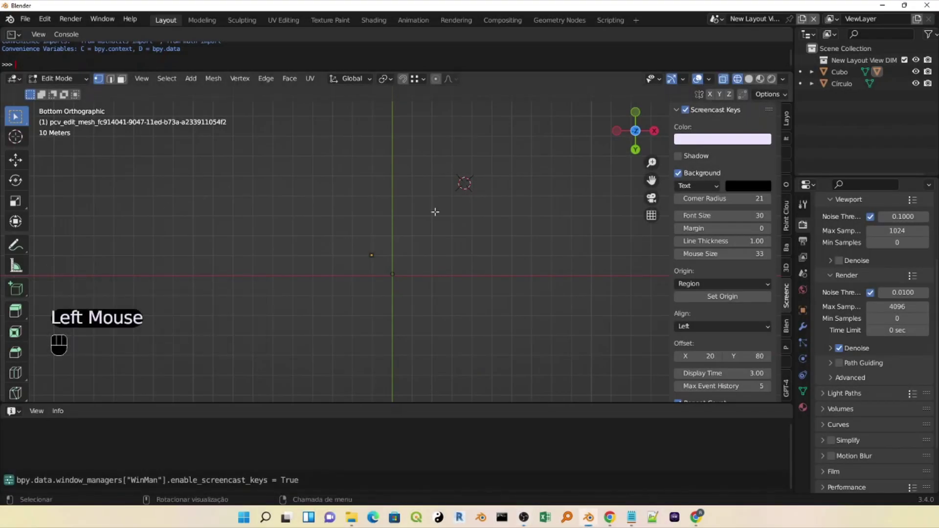
Leave Edit Mode, delete all objects from the scene and activate the 3D Cursor tool.
{"action": "key", "text": "a"}
{"action": "left_click", "coordinate": [361, 236]}
{"action": "key", "text": "Tab"}
{"action": "left_click", "coordinate": [362, 236]}
{"action": "key", "text": "a"}
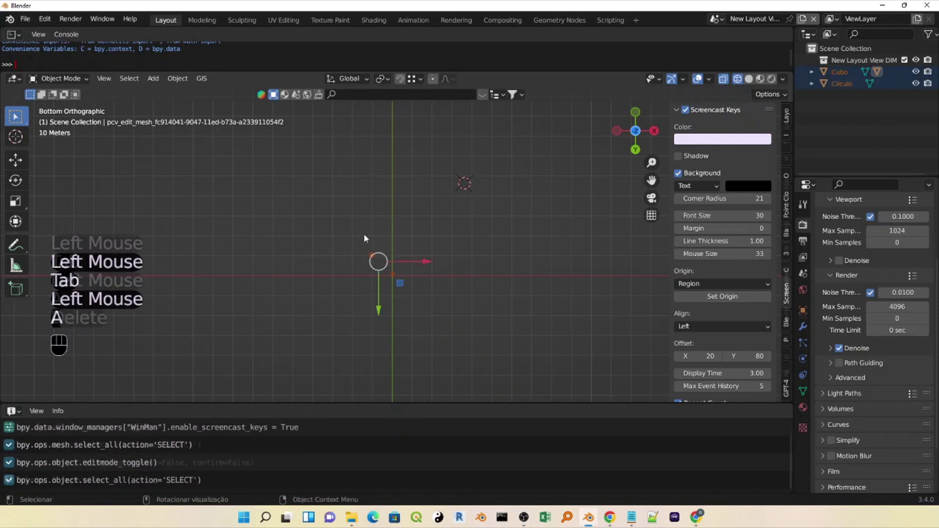
{"action": "key", "text": "Delete"}
{"action": "left_click", "coordinate": [15, 137]}
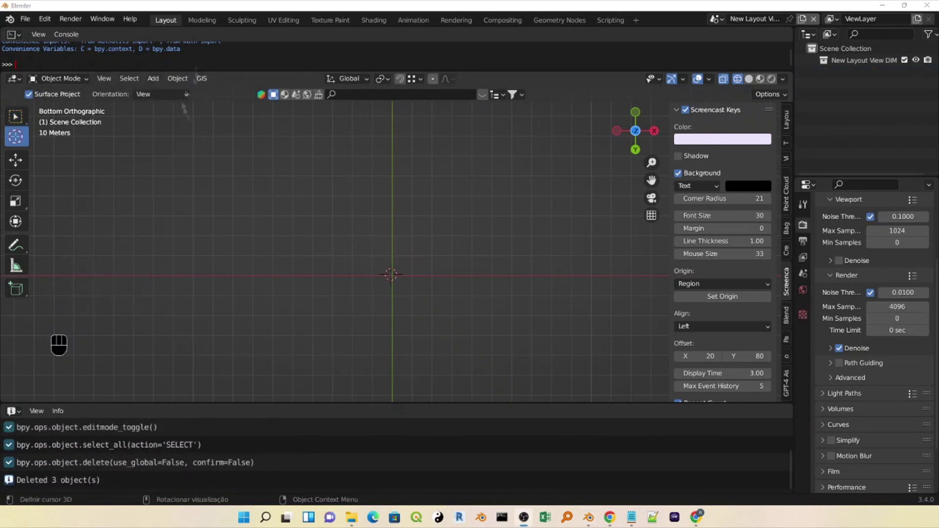
Start a GIS shapefile import and open clone_20230331_132703.shp from E:\Meu Drive\ChatGPT para o Blender.
{"action": "left_click", "coordinate": [202, 78]}
{"action": "mouse_move", "coordinate": [215, 120]}
{"action": "left_click", "coordinate": [202, 78]}
{"action": "left_click", "coordinate": [306, 120]}
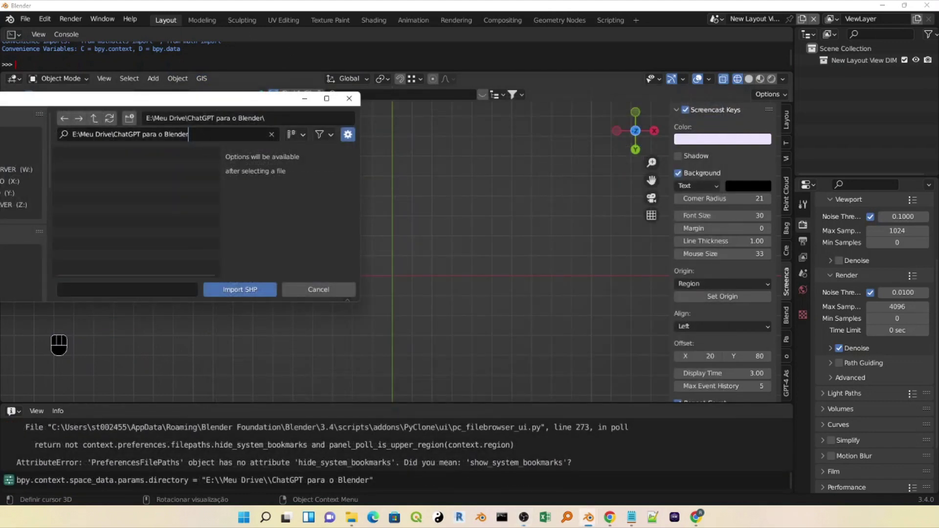
{"action": "key", "text": "Return"}
{"action": "left_click", "coordinate": [205, 137]}
{"action": "key", "text": "Return"}
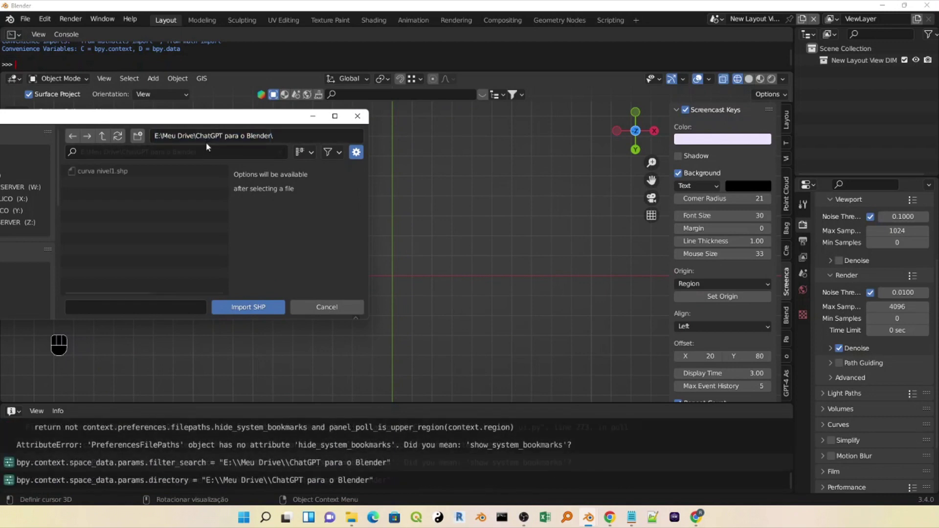
{"action": "double_click", "coordinate": [99, 172]}
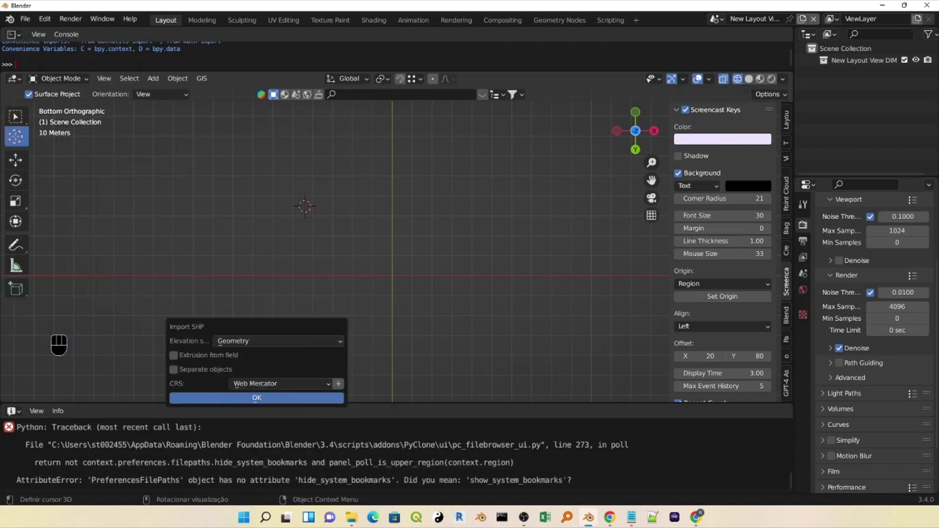
Import the building shapefile with elevation from field MEDIA_MDT and extrusion from field Altura along the z axis.
{"action": "left_click", "coordinate": [341, 340]}
{"action": "left_click", "coordinate": [271, 377]}
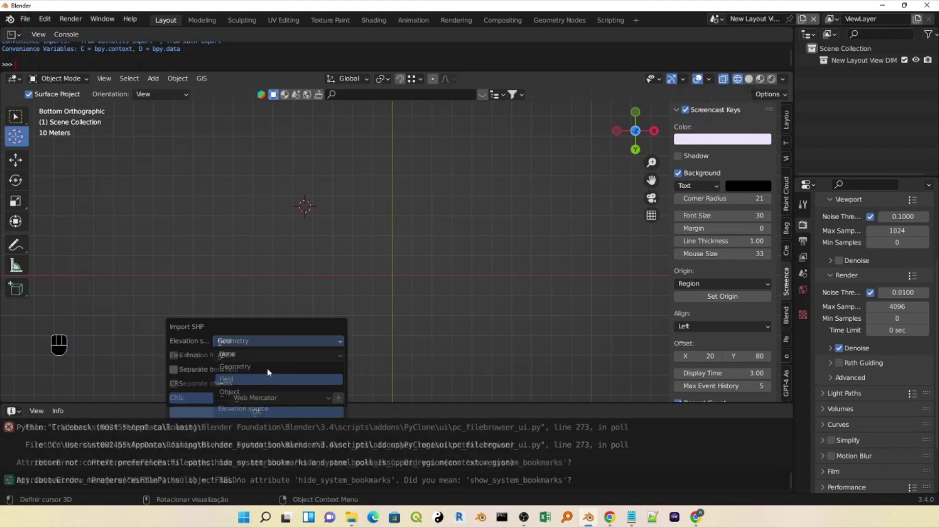
{"action": "left_click", "coordinate": [264, 356]}
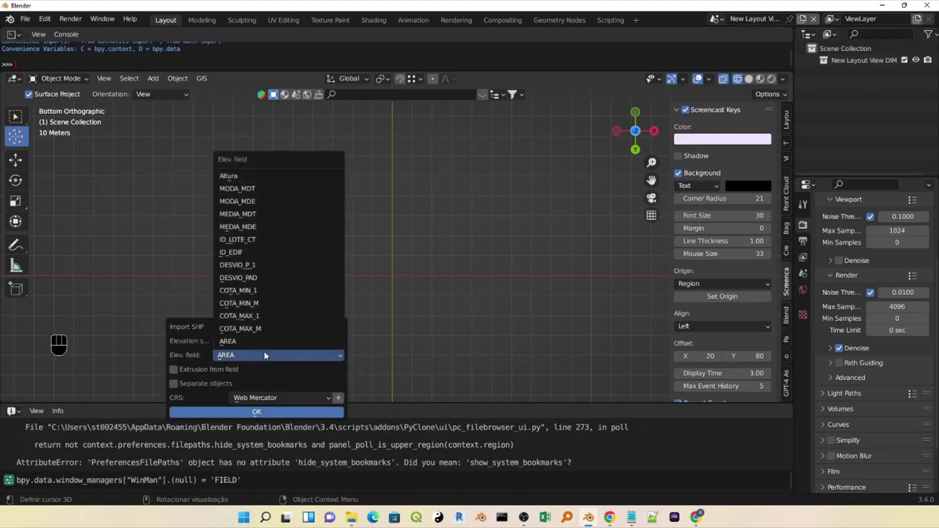
{"action": "left_click", "coordinate": [244, 214]}
{"action": "left_click", "coordinate": [225, 369]}
{"action": "left_click", "coordinate": [263, 383]}
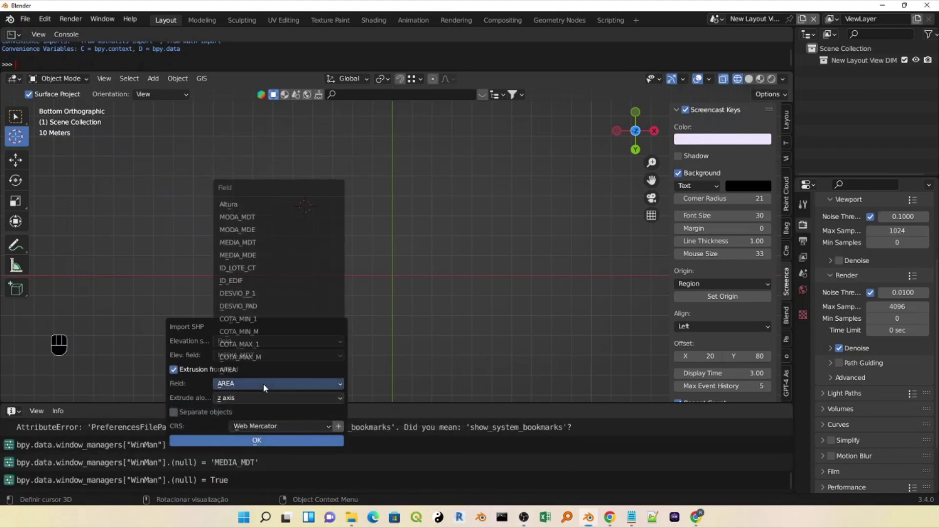
{"action": "left_click", "coordinate": [254, 204]}
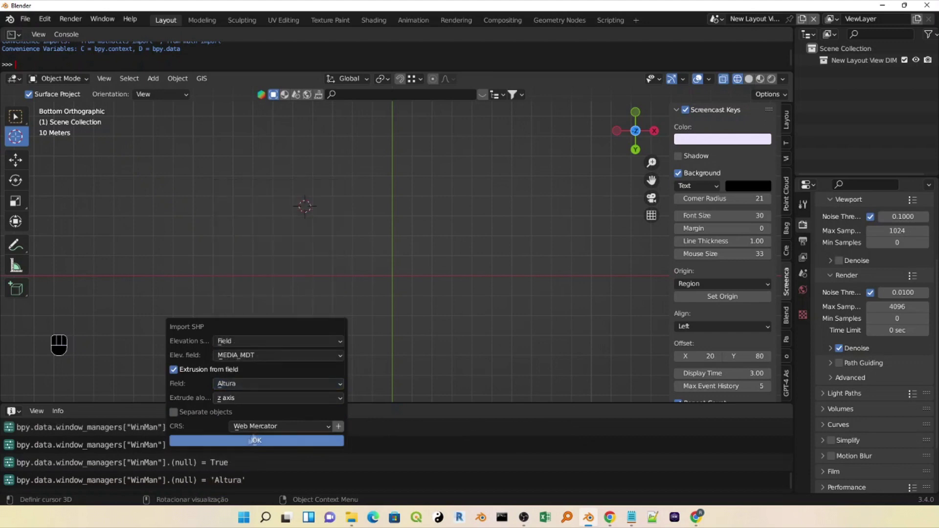
{"action": "left_click", "coordinate": [265, 439]}
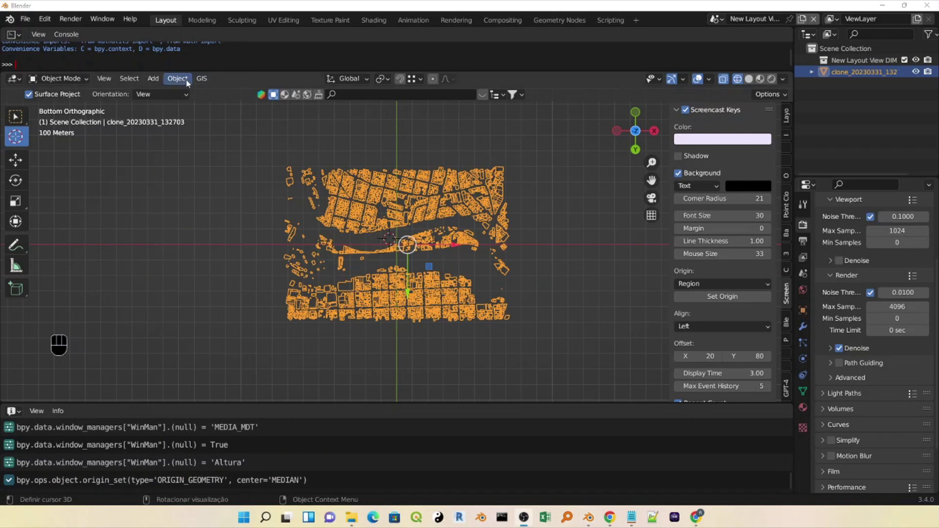
Import the shapefile curva nivel1.shp through GIS with its elevation taken from the field COTA_CURVA.
{"action": "left_click", "coordinate": [202, 79]}
{"action": "mouse_move", "coordinate": [218, 125]}
{"action": "left_click", "coordinate": [313, 120]}
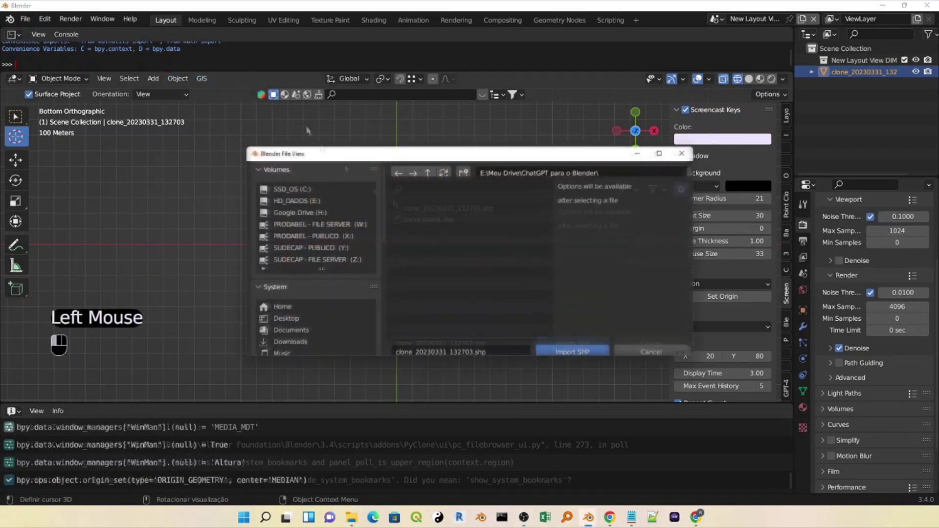
{"action": "double_click", "coordinate": [441, 220]}
{"action": "left_click", "coordinate": [408, 239]}
{"action": "left_click", "coordinate": [424, 275]}
{"action": "left_click", "coordinate": [421, 253]}
{"action": "left_click", "coordinate": [422, 275]}
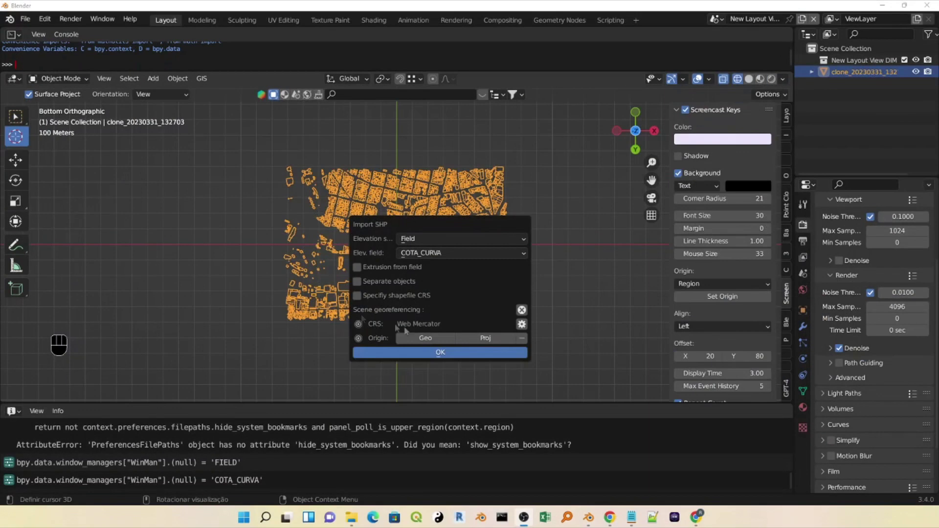
{"action": "left_click", "coordinate": [400, 352]}
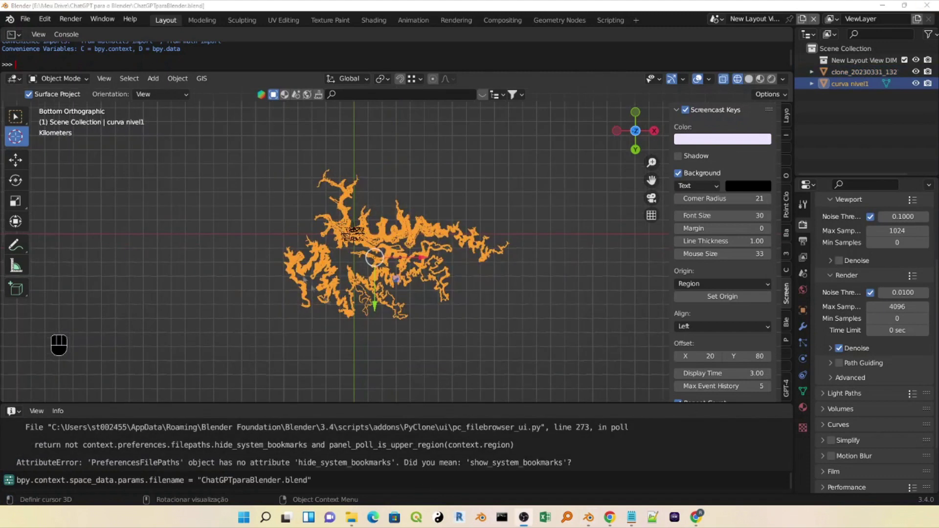
Activate the selection tool and duplicate the curva nivel1 contour object in place.
{"action": "left_click", "coordinate": [328, 300]}
{"action": "left_click", "coordinate": [18, 128]}
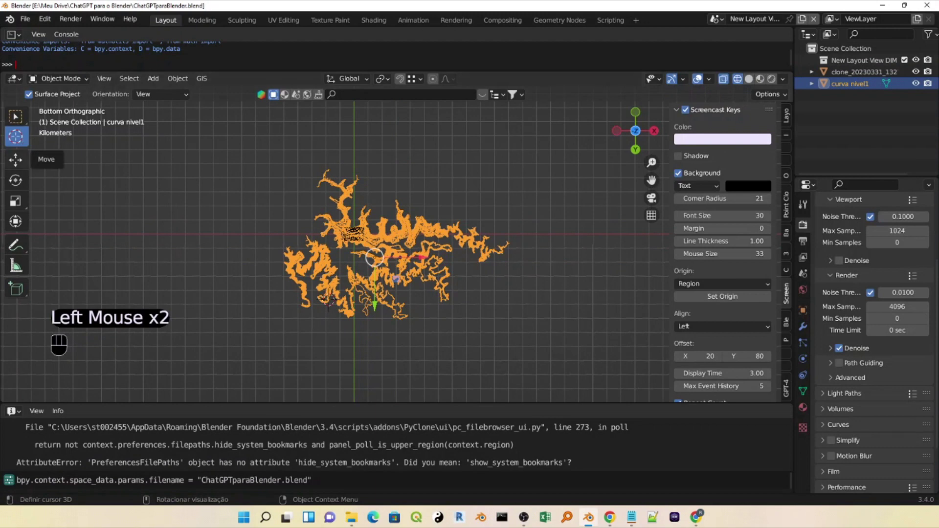
{"action": "left_click", "coordinate": [15, 116]}
{"action": "double_click", "coordinate": [305, 269]}
{"action": "left_click", "coordinate": [377, 296]}
{"action": "key", "text": "shift+d"}
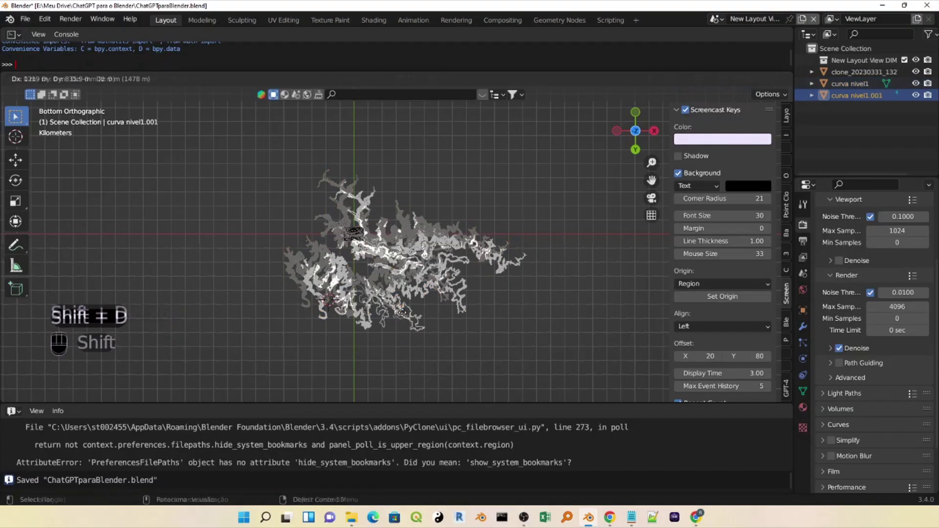
{"action": "key", "text": "Escape"}
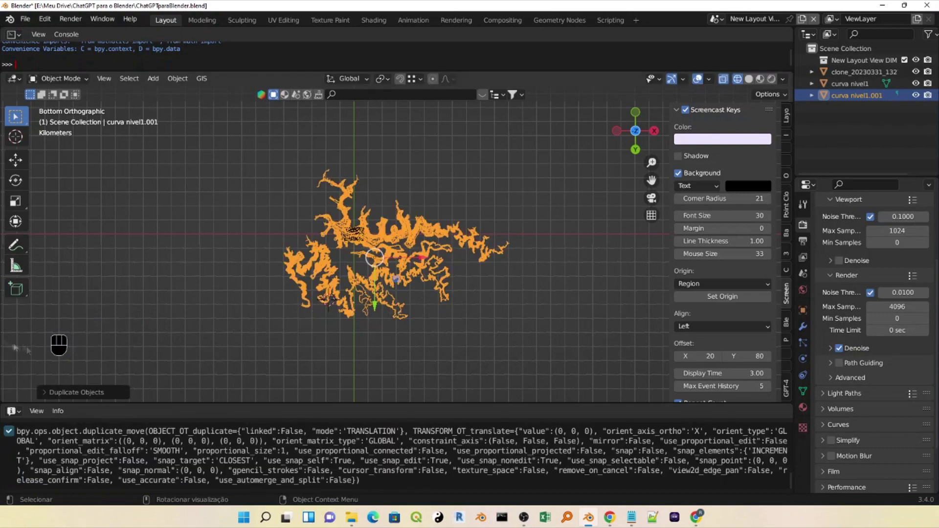
Generate a Delaunay terrain mesh from the duplicated contour lines with the GIS mesh tools.
{"action": "left_click", "coordinate": [201, 78]}
{"action": "mouse_move", "coordinate": [230, 155]}
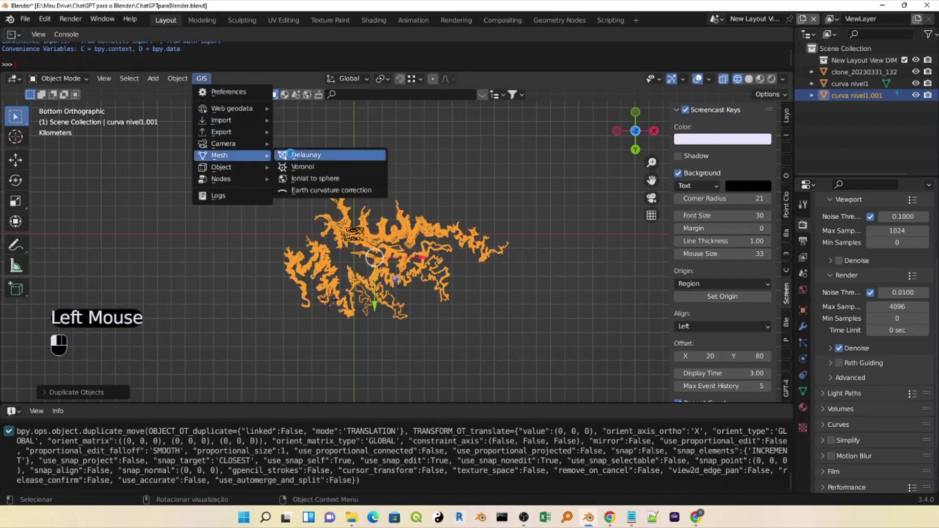
{"action": "left_click", "coordinate": [313, 155]}
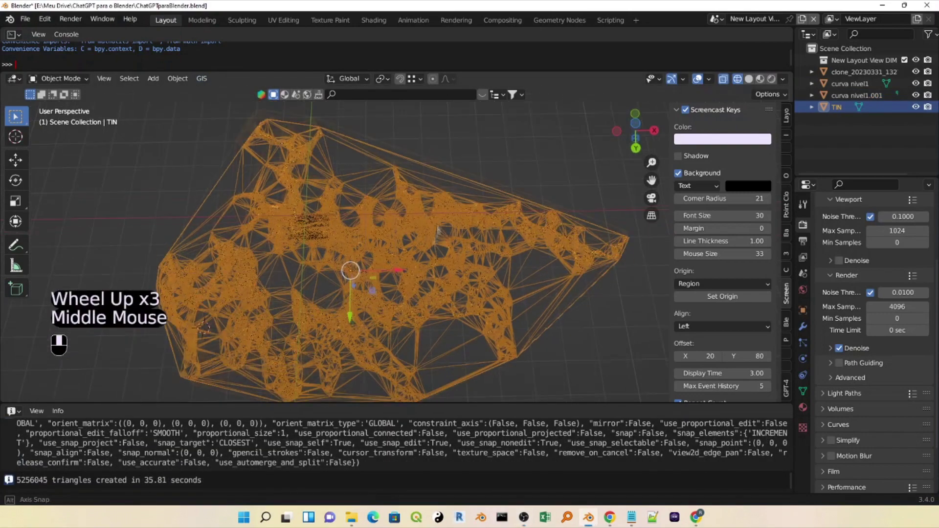
Display the triangulated terrain in Material Preview shading and examine its surface up close.
{"action": "middle_click_drag", "start_coordinate": [343, 274], "coordinate": [322, 281]}
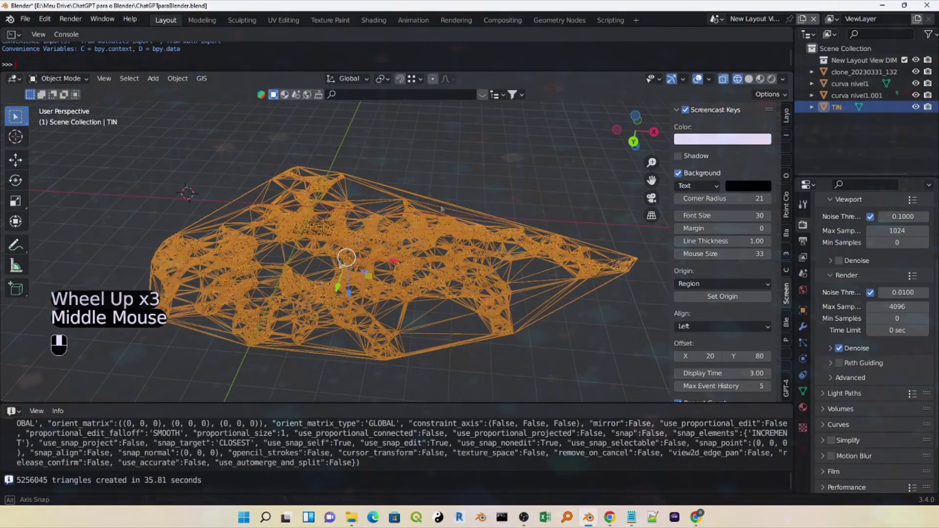
{"action": "scroll", "coordinate": [321, 283], "scroll_direction": "up", "scroll_amount": 2}
{"action": "scroll", "coordinate": [320, 283], "scroll_direction": "up", "scroll_amount": 2}
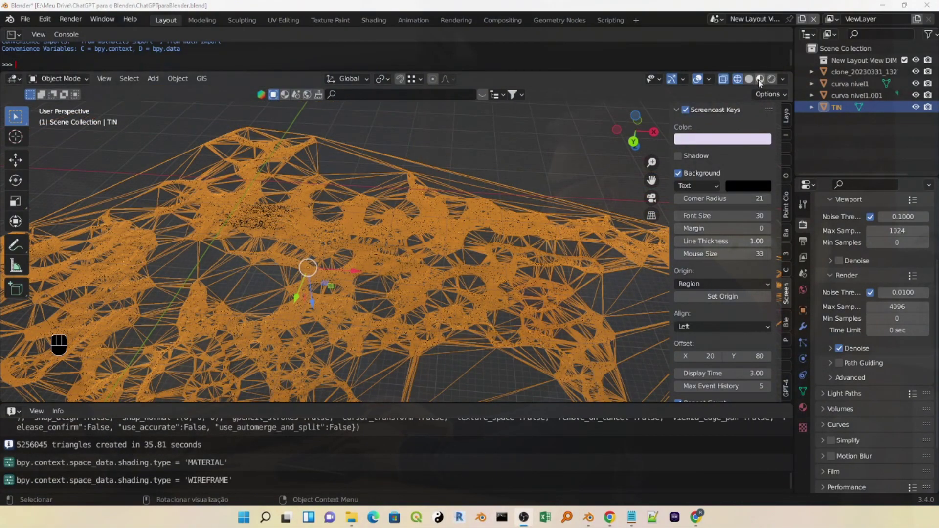
{"action": "left_click", "coordinate": [760, 79]}
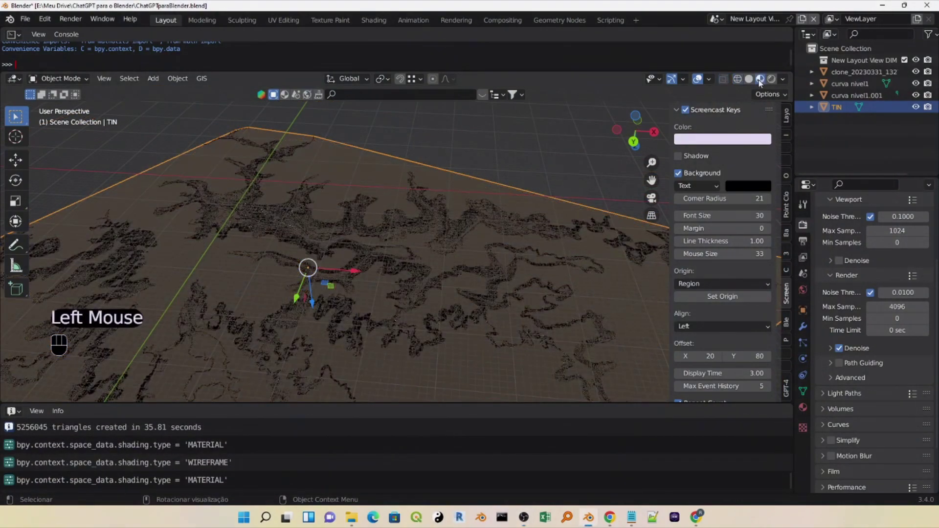
{"action": "scroll", "coordinate": [228, 257], "scroll_direction": "up", "scroll_amount": 3}
{"action": "mouse_move", "coordinate": [230, 255]}
{"action": "middle_mouse_down", "text": "shift"}
{"action": "mouse_move", "coordinate": [293, 242]}
{"action": "mouse_move", "coordinate": [236, 242]}
{"action": "middle_mouse_up", "text": "shift"}
{"action": "scroll", "coordinate": [265, 247], "scroll_direction": "up", "scroll_amount": 1}
{"action": "scroll", "coordinate": [266, 246], "scroll_direction": "up", "scroll_amount": 5}
{"action": "scroll", "coordinate": [276, 245], "scroll_direction": "up", "scroll_amount": 5}
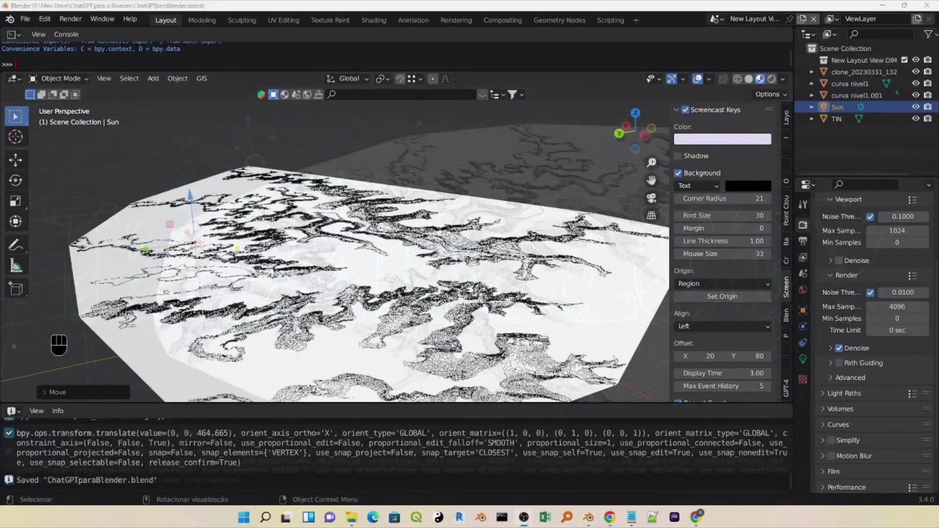
{"action": "scroll", "coordinate": [480, 162], "scroll_direction": "down", "scroll_amount": 2}
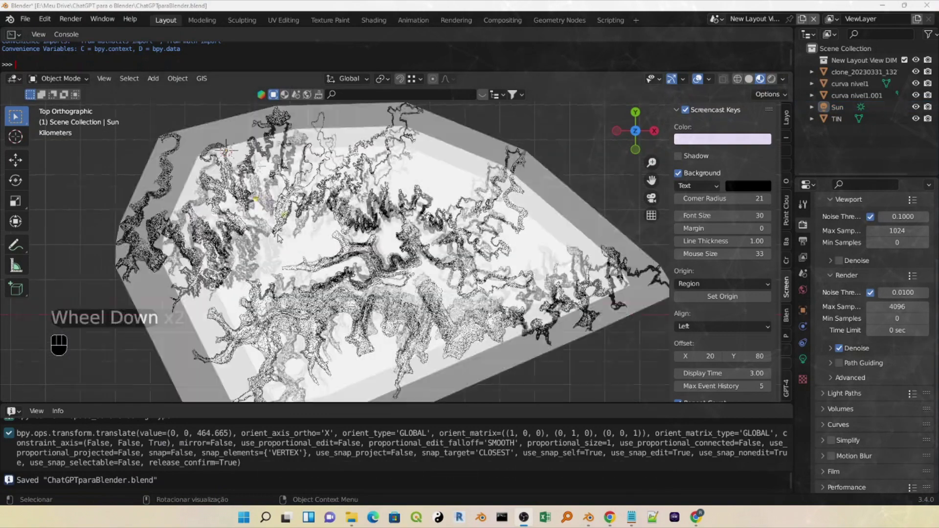
Show the city model from the top in Solid shading with random object colours.
{"action": "left_click", "coordinate": [479, 161]}
{"action": "key", "text": "KP_7"}
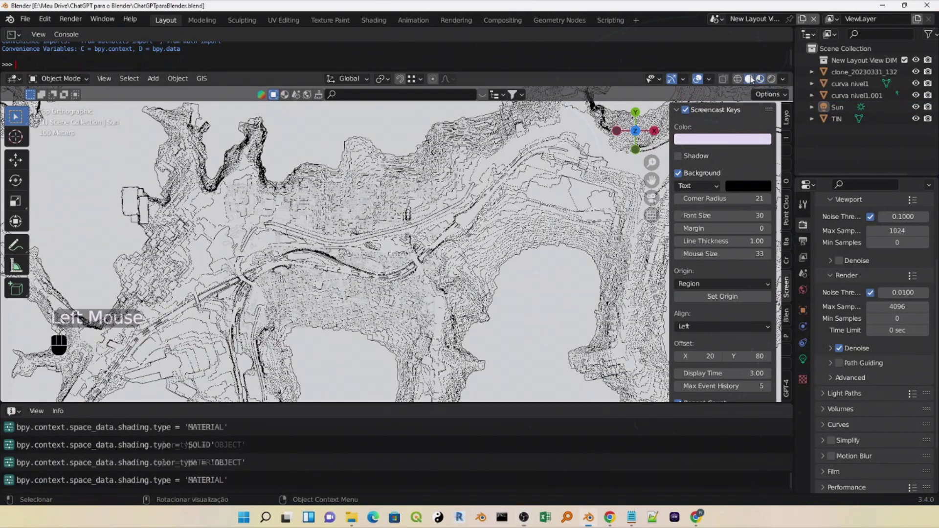
{"action": "left_click", "coordinate": [748, 78]}
{"action": "left_click", "coordinate": [783, 78]}
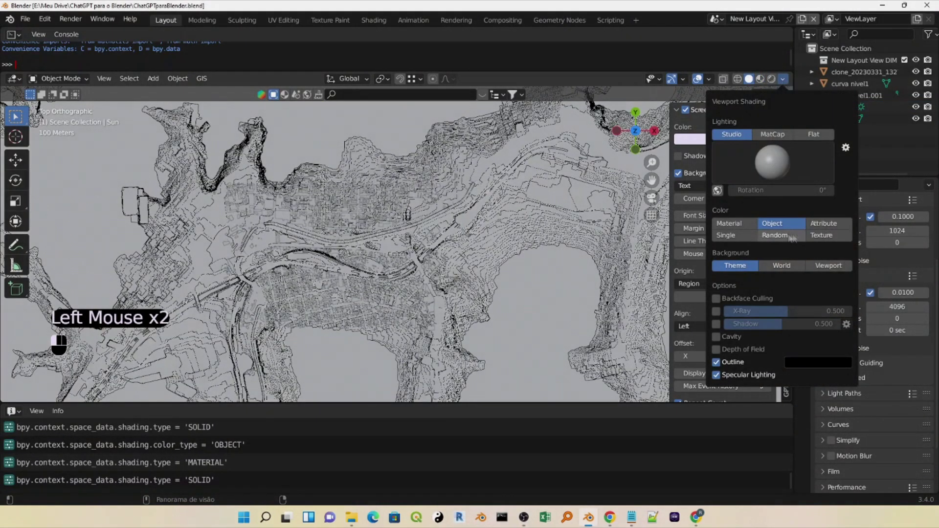
{"action": "left_click", "coordinate": [775, 235]}
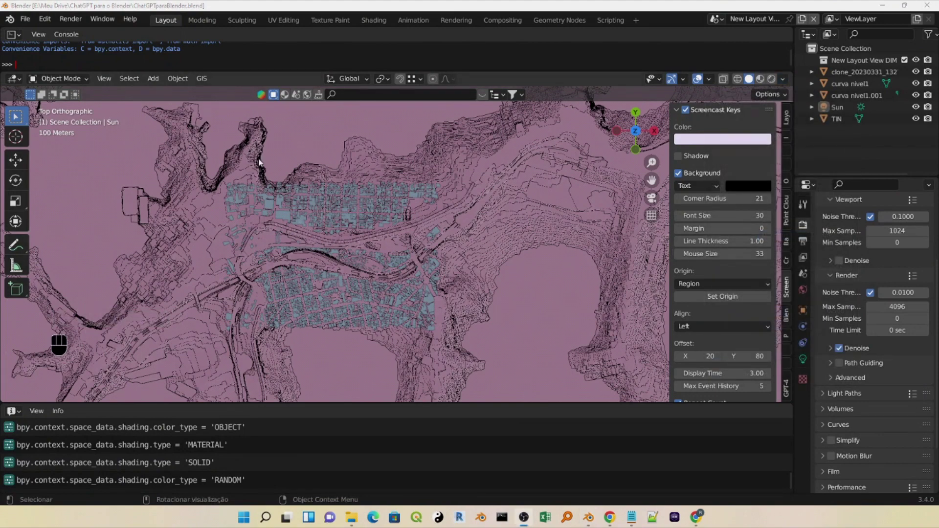
Select the cloned buildings object, both curva nivel1 contour objects and the TIN terrain together.
{"action": "left_click", "coordinate": [856, 72]}
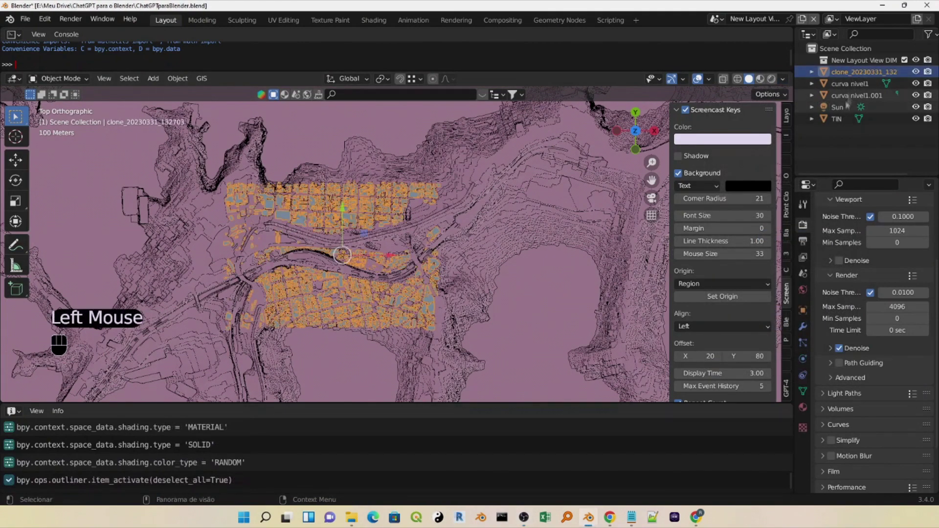
{"action": "left_click", "coordinate": [849, 84]}
{"action": "left_click", "coordinate": [849, 96], "text": "ctrl"}
{"action": "left_click", "coordinate": [851, 71], "text": "ctrl"}
{"action": "left_click", "coordinate": [844, 117], "text": "ctrl"}
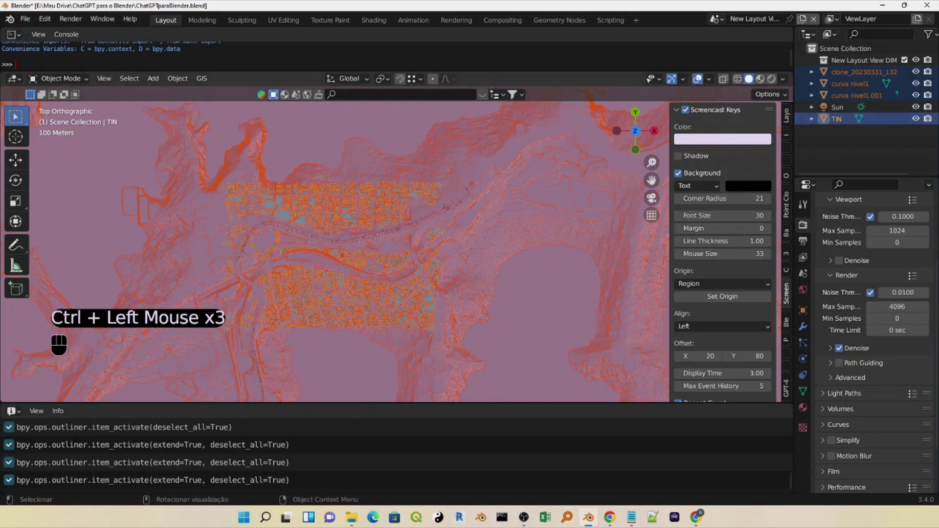
Enter Edit Mode in wireframe display, box-select the geometry around the building area and invert the selection.
{"action": "key", "text": "Tab"}
{"action": "left_click", "coordinate": [735, 79]}
{"action": "left_click_drag", "start_coordinate": [235, 141], "coordinate": [381, 307]}
{"action": "key", "text": "ctrl+s"}
{"action": "key", "text": "ctrl+i"}
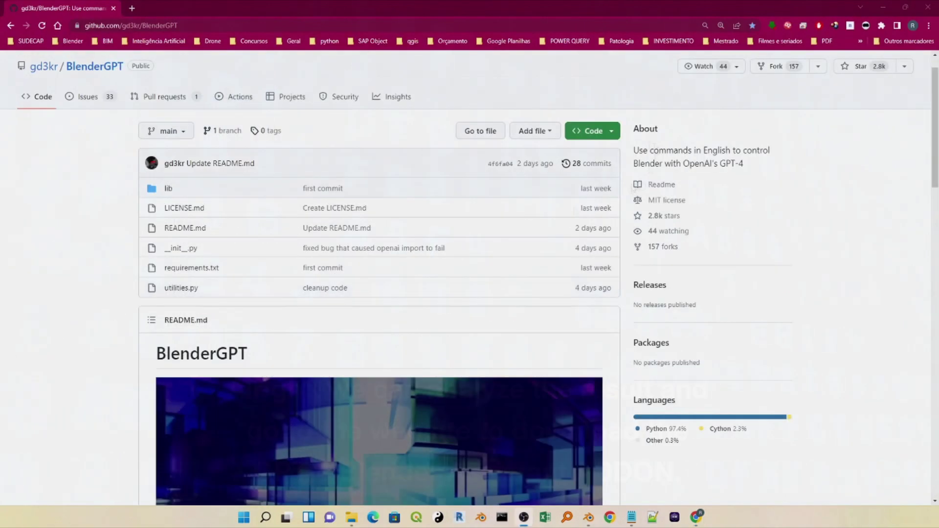
Download the BlenderGPT repository's code from GitHub and install it as an add-on in Blender's preferences.
{"action": "left_click", "coordinate": [611, 133]}
{"action": "left_click", "coordinate": [451, 303]}
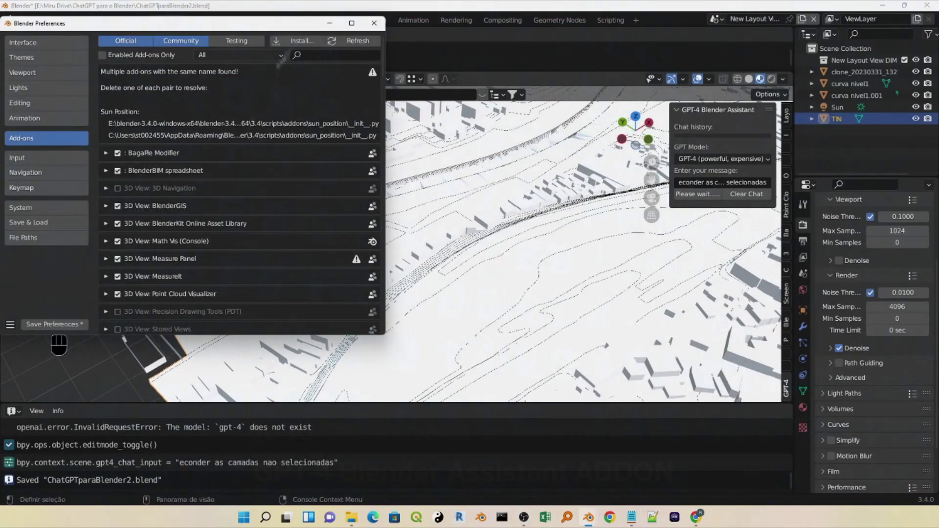
{"action": "left_click", "coordinate": [299, 41]}
{"action": "left_click", "coordinate": [292, 99]}
{"action": "key", "text": "Return"}
{"action": "left_click_drag", "start_coordinate": [236, 80], "coordinate": [151, 83]}
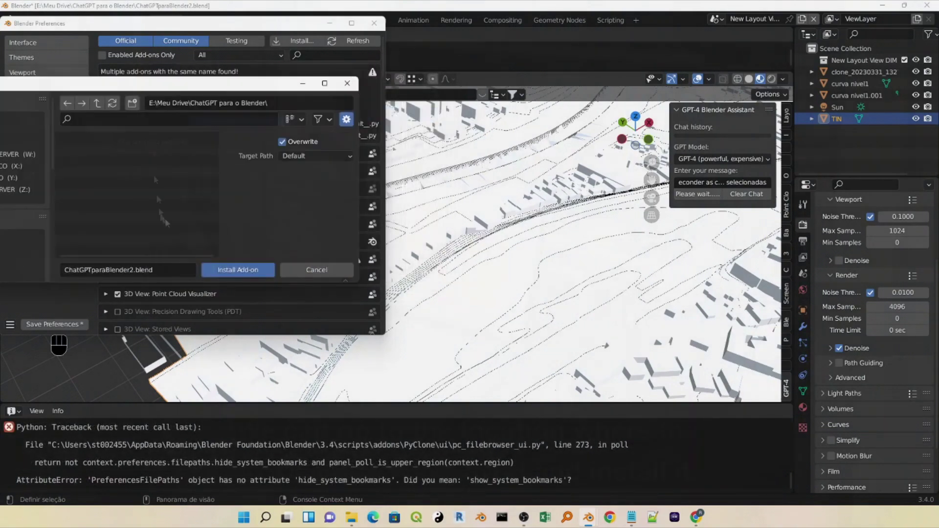
{"action": "left_click", "coordinate": [268, 103]}
{"action": "type", "text": "ADDON"}
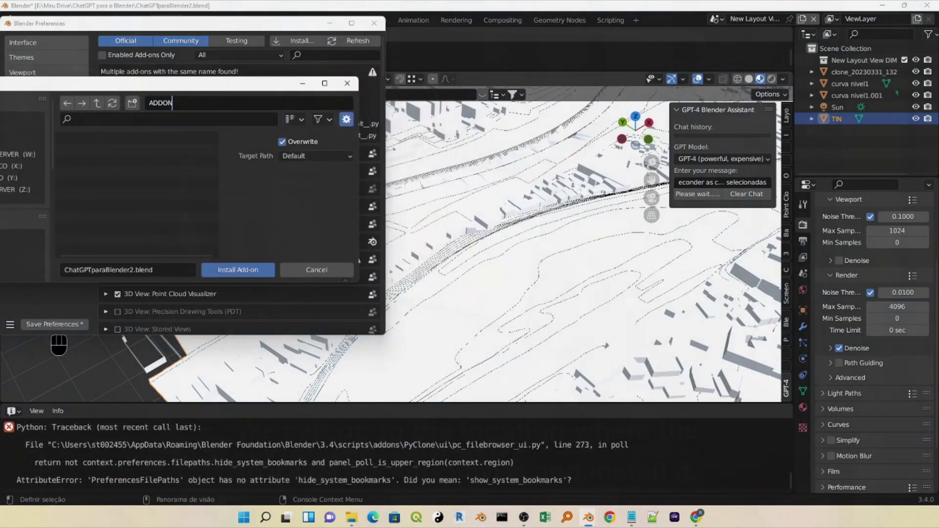
{"action": "key", "text": "Return"}
{"action": "key", "text": "Escape"}
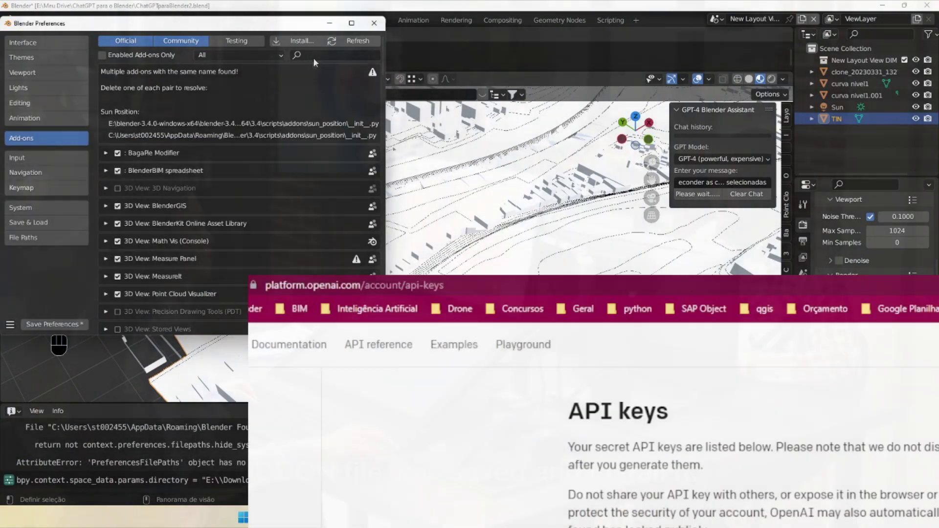
Filter the add-ons list by gpt and expand the details of the matching add-on.
{"action": "left_click", "coordinate": [316, 55]}
{"action": "type", "text": "gpt"}
{"action": "key", "text": "Return"}
{"action": "left_click", "coordinate": [106, 153]}
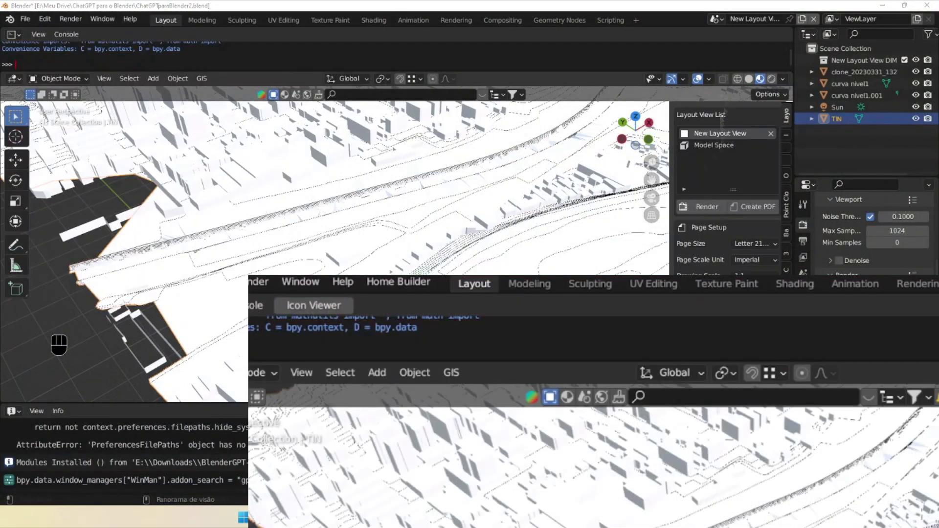
Bring up the GPT-4 Blender Assistant in the viewport sidebar and open its GPT model selection.
{"action": "key", "text": "n"}
{"action": "key", "text": "n"}
{"action": "scroll", "coordinate": [789, 122], "scroll_direction": "down", "scroll_amount": 8}
{"action": "scroll", "coordinate": [788, 122], "scroll_direction": "down", "scroll_amount": 4}
{"action": "left_click", "coordinate": [786, 147]}
{"action": "left_click", "coordinate": [713, 157]}
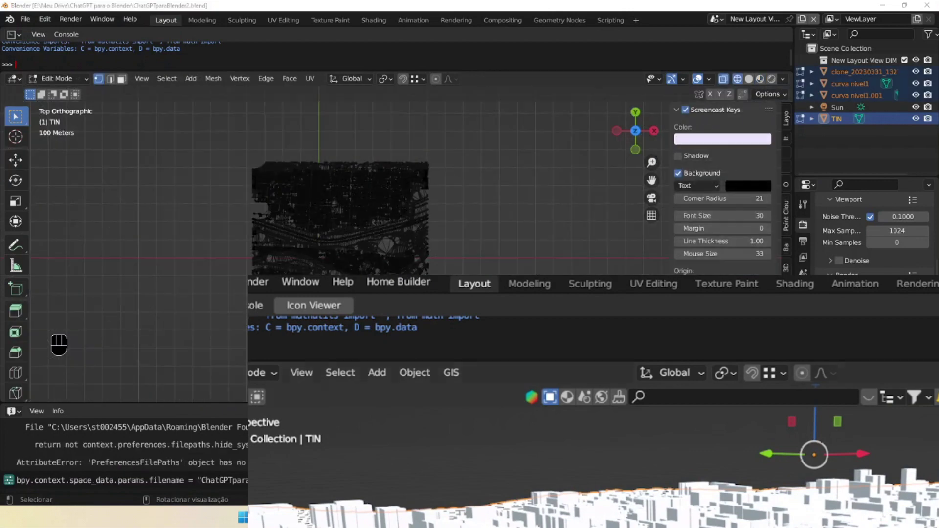
{"action": "scroll", "coordinate": [342, 220], "scroll_direction": "up", "scroll_amount": 3}
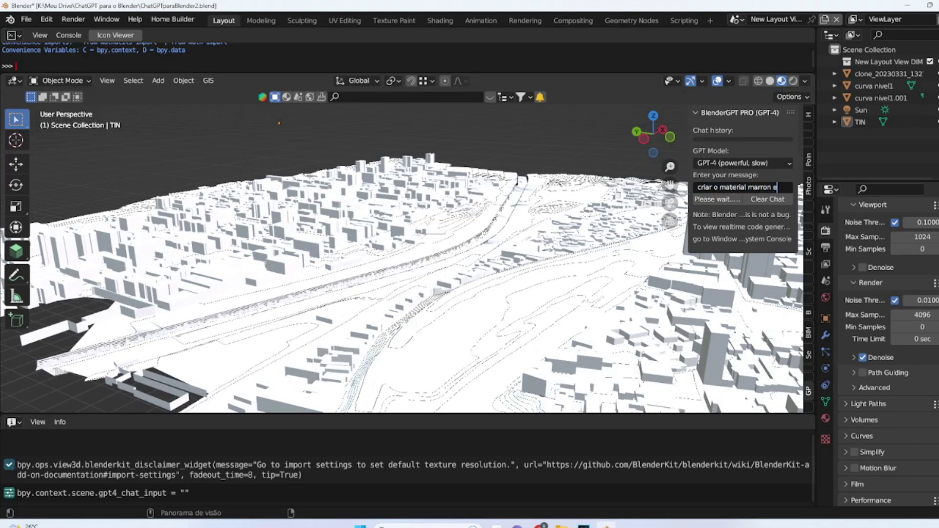
Have BlenderGPT create and apply a brown terrain material with the prompt "criar o material marron e aplicar na camada TIN".
{"action": "type", "text": "licar na camada T"}
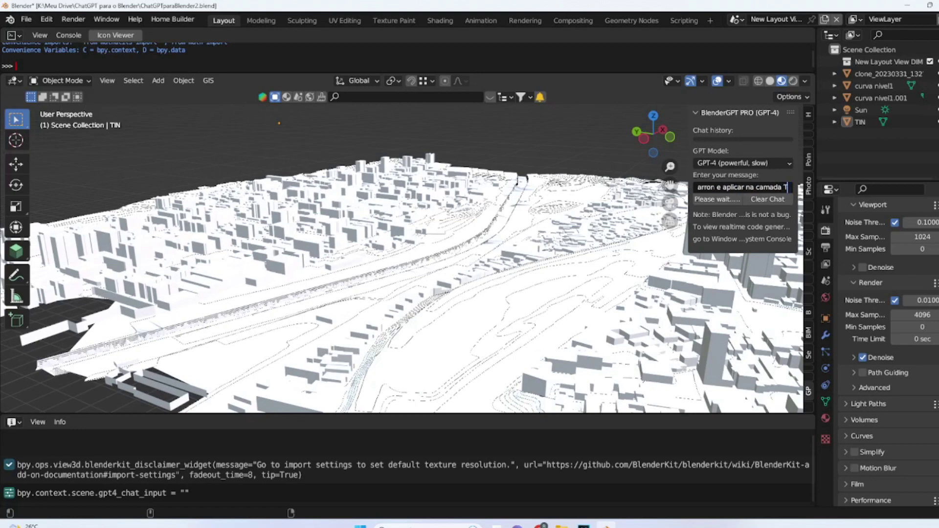
{"action": "type", "text": "IN"}
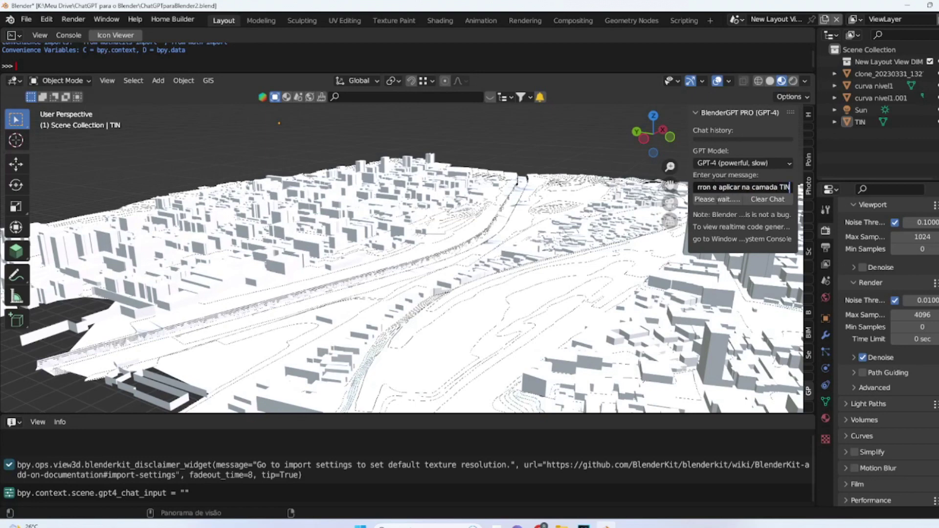
{"action": "key", "text": "Return"}
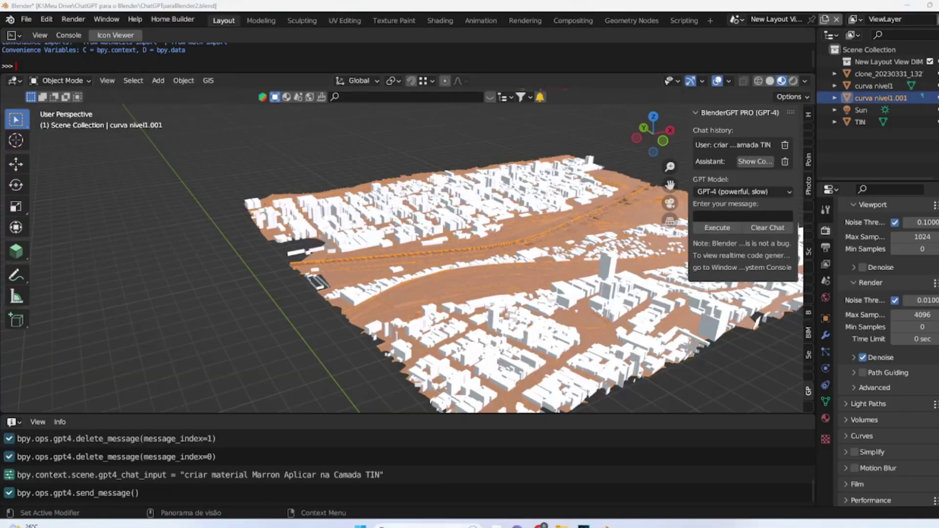
{"action": "scroll", "coordinate": [448, 304], "scroll_direction": "up", "scroll_amount": 5}
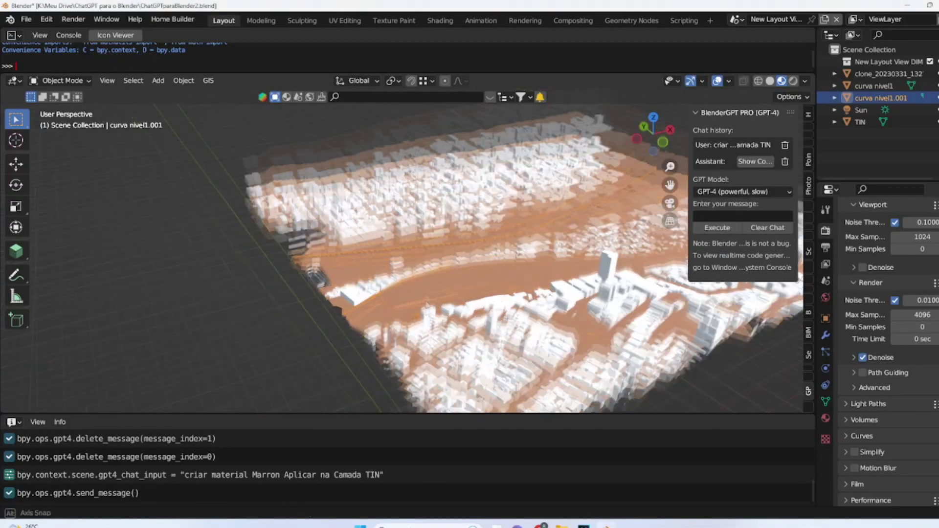
{"action": "middle_click_drag", "start_coordinate": [448, 303], "coordinate": [461, 273]}
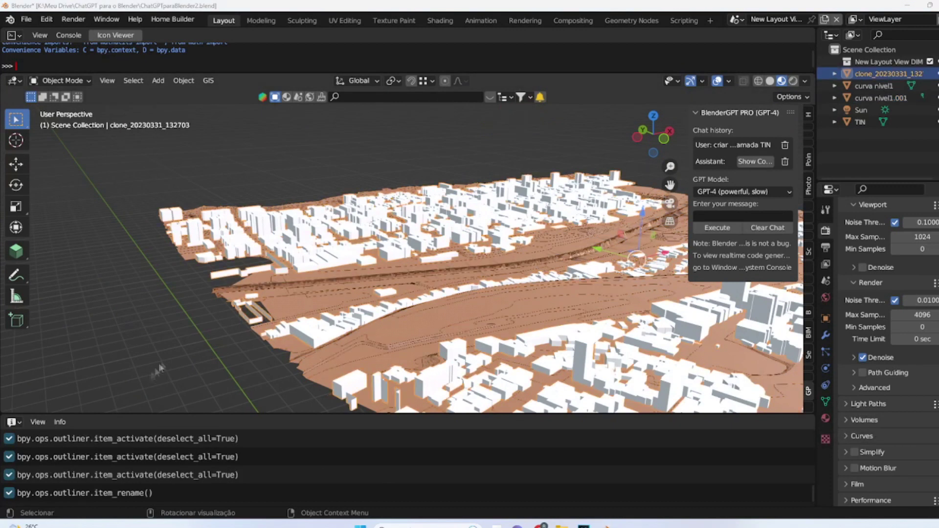
Select the buildings object and run the BlenderGPT prompt "renomear a camada clone_20230331_132703 para edificacao".
{"action": "left_click", "coordinate": [154, 367]}
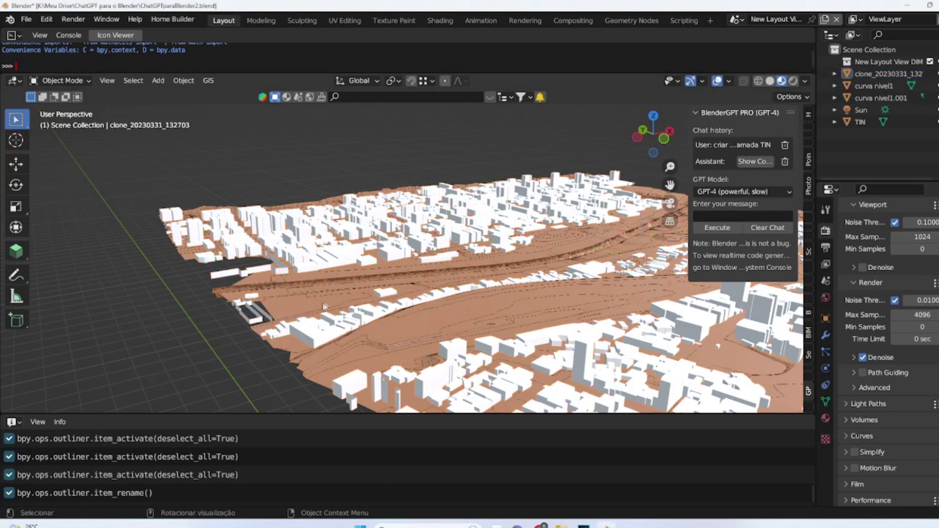
{"action": "left_click", "coordinate": [324, 300]}
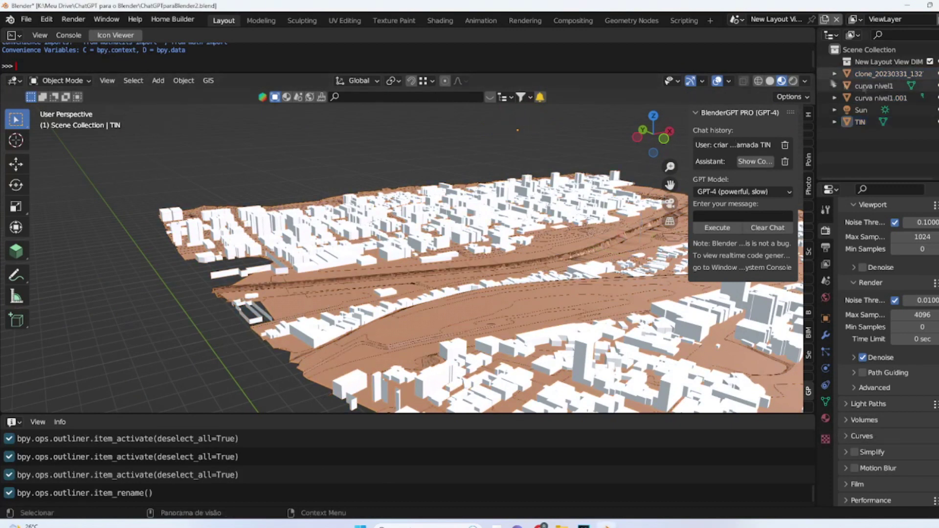
{"action": "left_click", "coordinate": [881, 72]}
{"action": "left_click", "coordinate": [738, 215]}
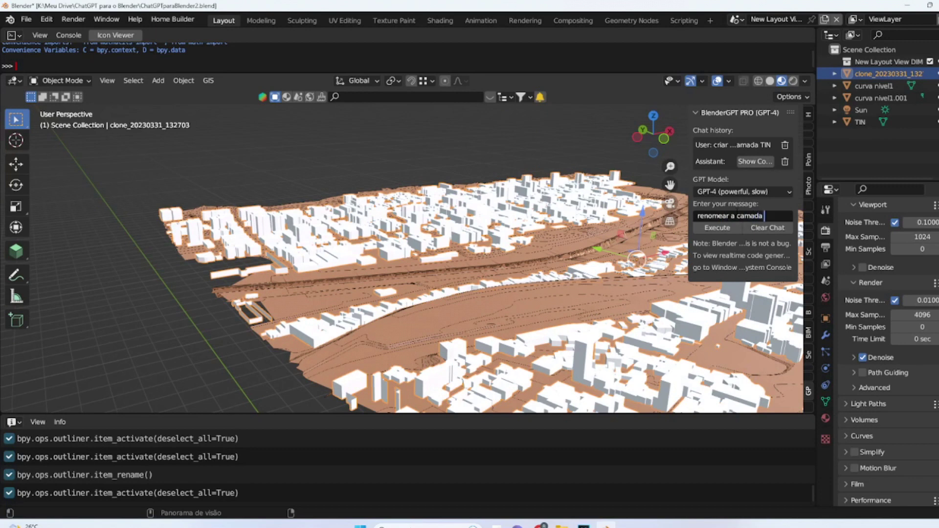
{"action": "type", "text": "renomear a camada"}
{"action": "type", "text": "clone_20230331_132703"}
{"action": "type", "text": "p"}
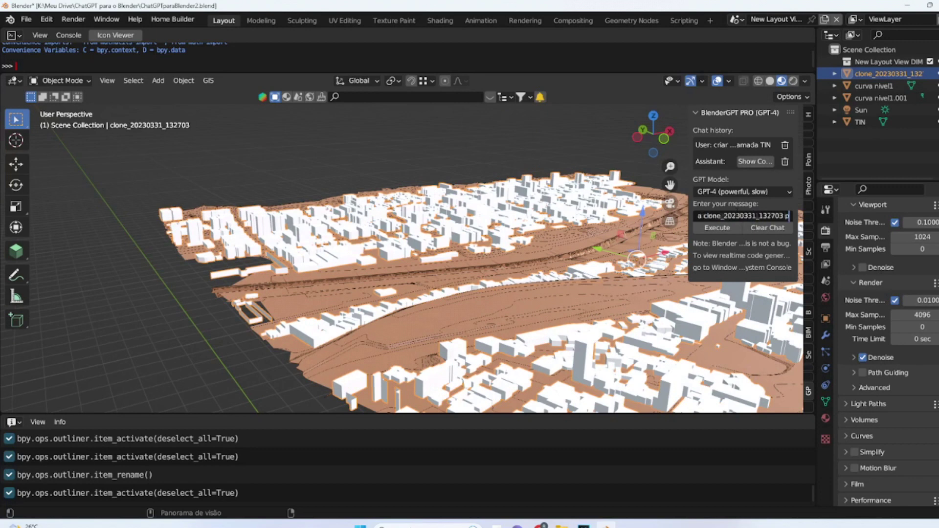
{"action": "type", "text": "ara edificacao"}
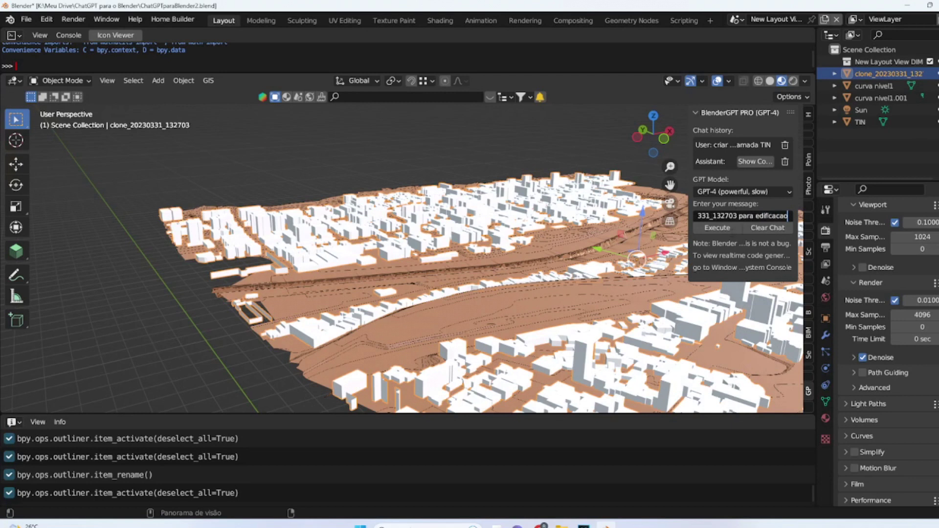
{"action": "left_click", "coordinate": [717, 228]}
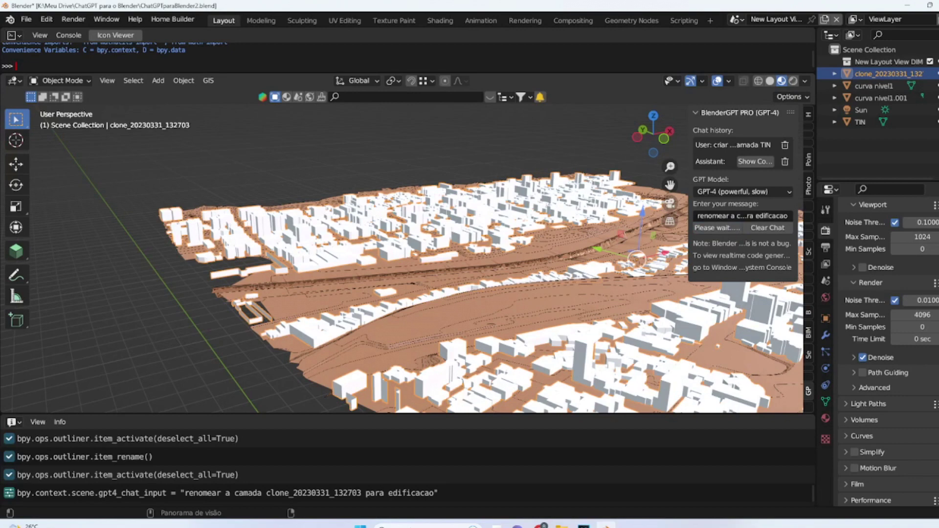
Have BlenderGPT split the buildings into separate objects with the prompt "SEPARAR TODOS OS ELEMENTOS DA CAMADA edificacao".
{"action": "middle_click_drag", "start_coordinate": [392, 163], "coordinate": [423, 170]}
{"action": "type", "text": "ARA"}
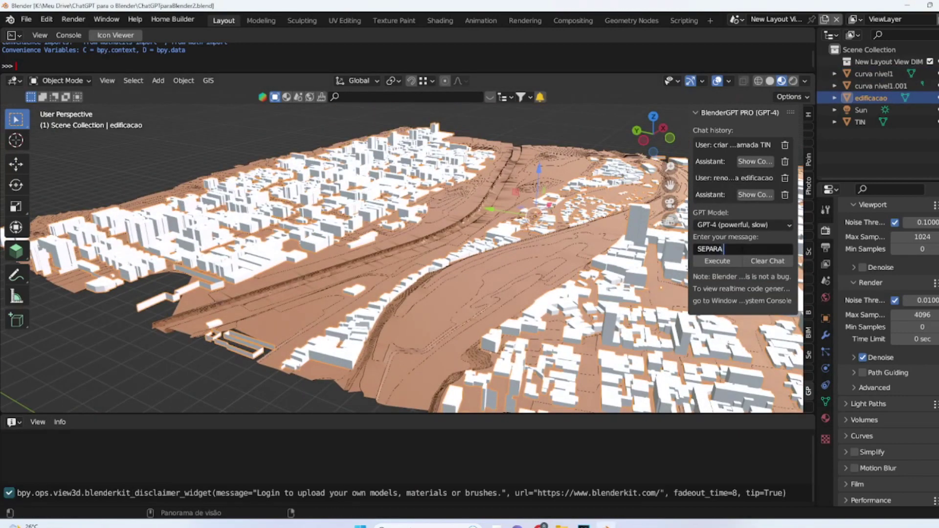
{"action": "type", "text": "R TODOS OS ELEMENTOS DA CAMADA EDIF"}
{"action": "type", "text": "icacao"}
{"action": "key", "text": "Return"}
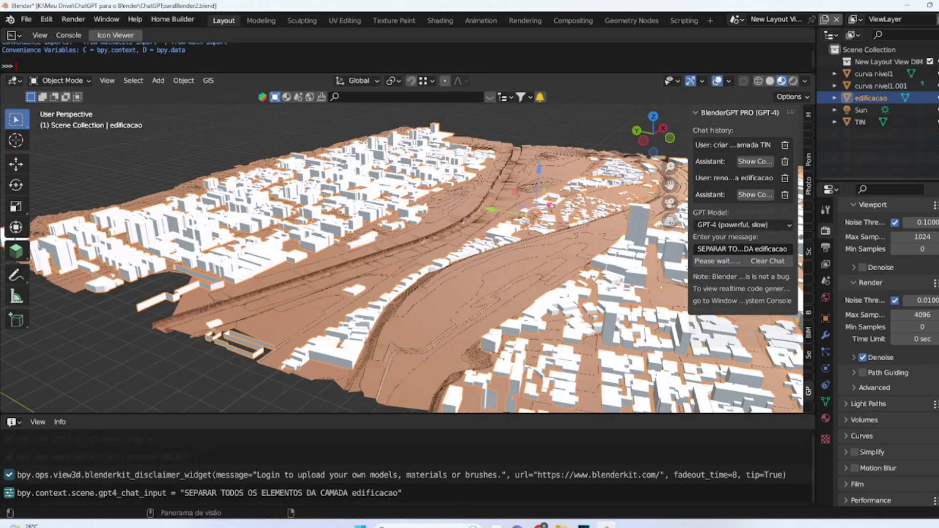
Run the BlenderGPT prompt "colorir as camadas que se inicam com nome edificacao com cores aleatorias" to colour the buildings randomly.
{"action": "type", "text": "colorir as camadas que se iniciam com nome edifica"}
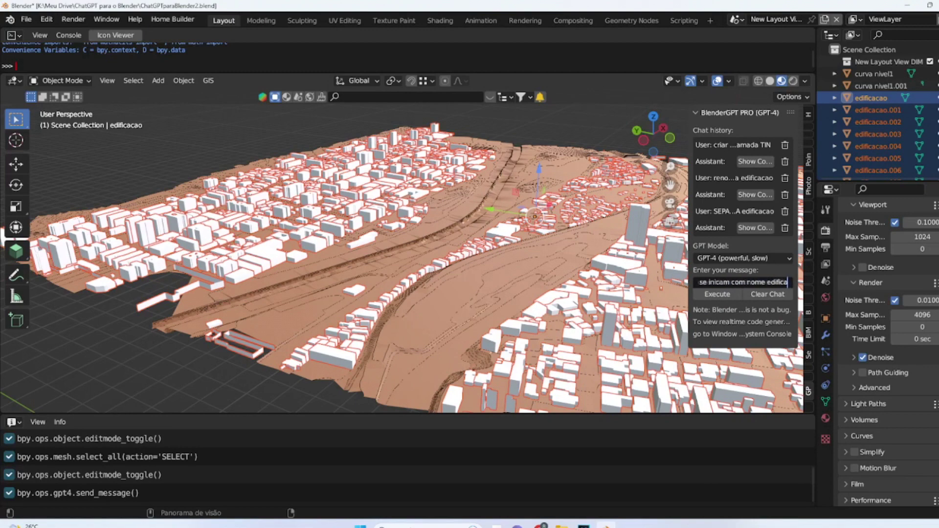
{"action": "type", "text": "cao  com cores aleatorias"}
{"action": "key", "text": "Return"}
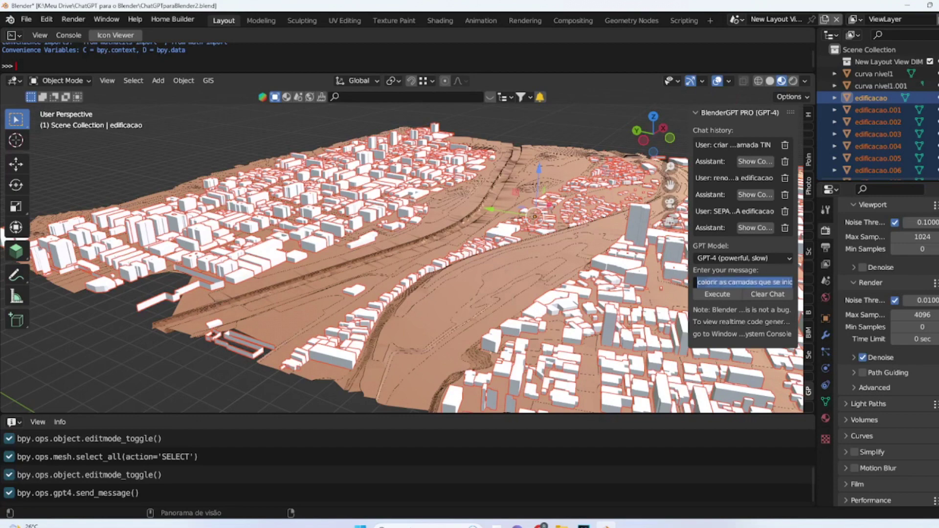
{"action": "left_click", "coordinate": [721, 295]}
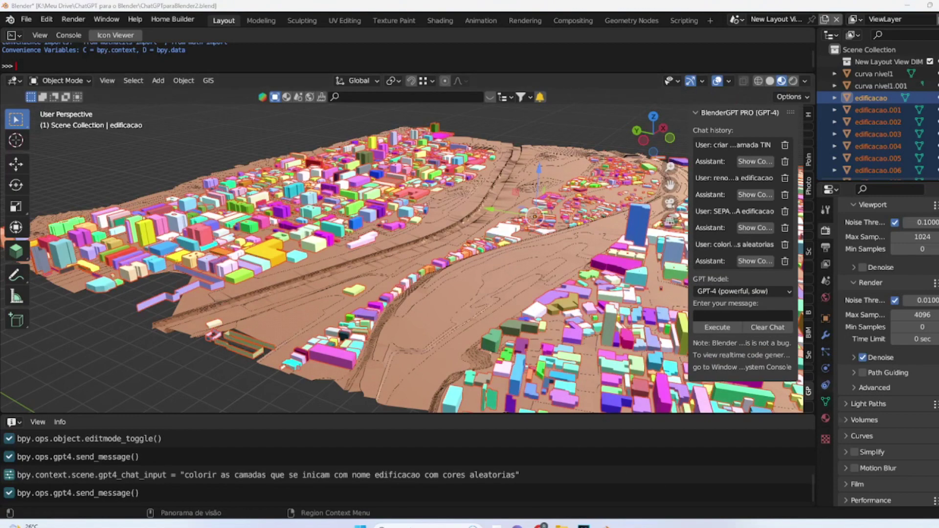
Write a BlenderGPT prompt in Portuguese to select all vertical elements of the edificacao layers and insert a door ("porta").
{"action": "scroll", "coordinate": [421, 256], "scroll_direction": "up", "scroll_amount": 1}
{"action": "left_click", "coordinate": [722, 316]}
{"action": "type", "text": "selecionar todos os elementos verticais da"}
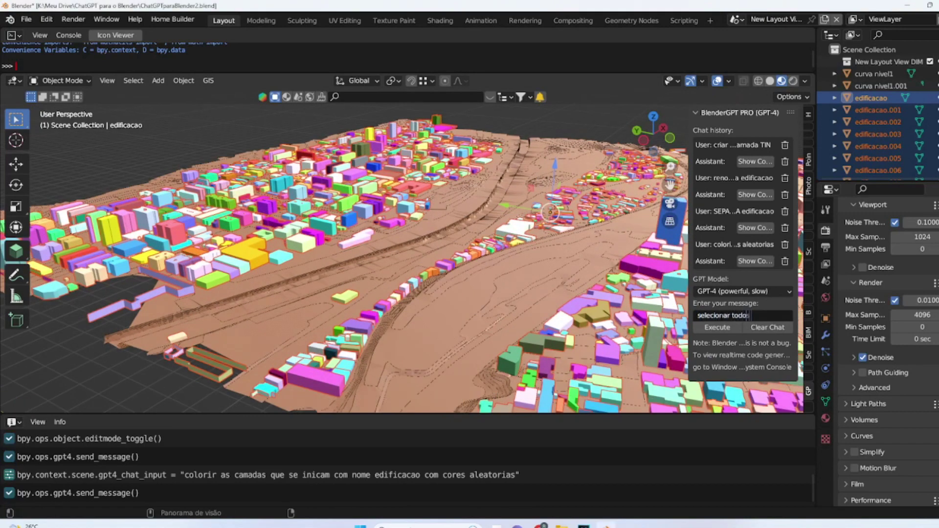
{"action": "type", "text": "a camada edificaçaoicia com edificacao e inserir porta"}
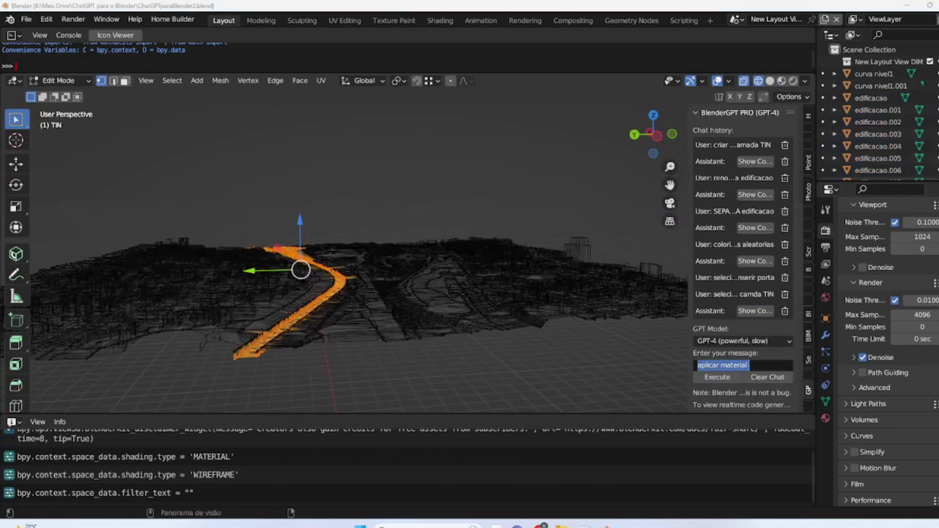
Clear the outliner filter and run the BlenderGPT prompt "separar o objeto selecionado" on the selected strip of the TIN mesh.
{"action": "type", "text": "separar o objeto"}
{"action": "key", "text": "Return"}
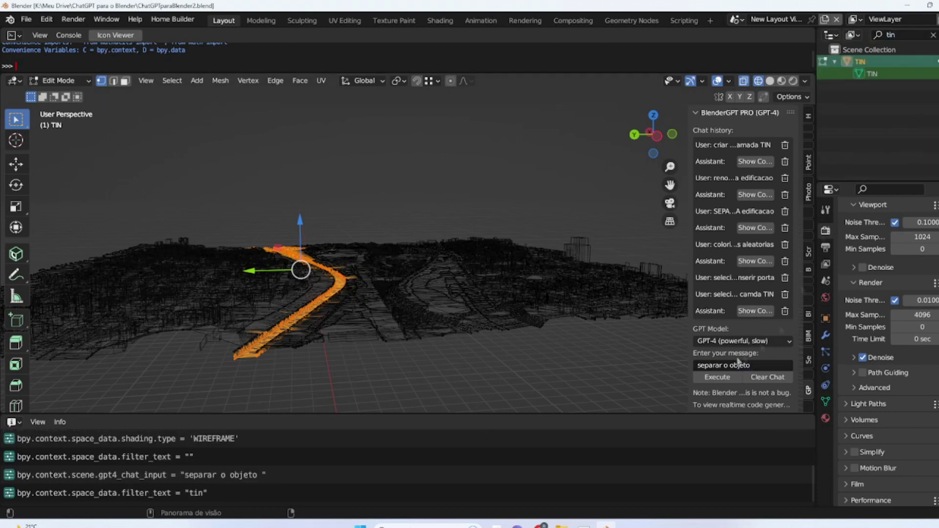
{"action": "left_click", "coordinate": [933, 35]}
{"action": "left_click", "coordinate": [761, 365]}
{"action": "left_click", "coordinate": [762, 366]}
{"action": "type", "text": "selecionado"}
{"action": "key", "text": "Return"}
{"action": "left_click", "coordinate": [717, 378]}
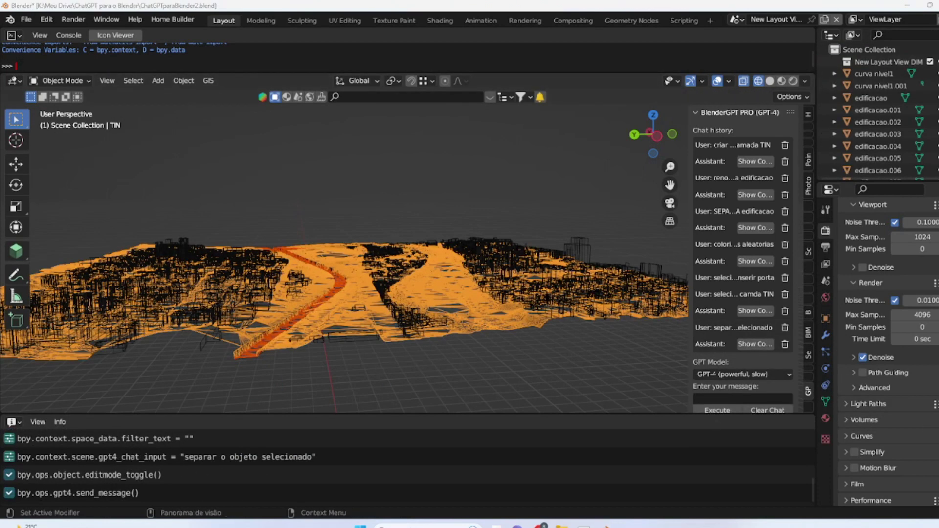
Colour the separated terrain strip with the BlenderGPT prompt "aplicar material azul no objeto selecionado" and save the file.
{"action": "key", "text": "ctrl+s"}
{"action": "left_click", "coordinate": [732, 400]}
{"action": "type", "text": "aplicar cor azul"}
{"action": "type", "text": "no objeto selecionado"}
{"action": "left_click", "coordinate": [709, 399]}
{"action": "key", "text": "BackSpace"}
{"action": "key", "text": "BackSpace"}
{"action": "key", "text": "BackSpace"}
{"action": "type", "text": "material"}
{"action": "left_click", "coordinate": [702, 398]}
{"action": "left_click", "coordinate": [717, 410]}
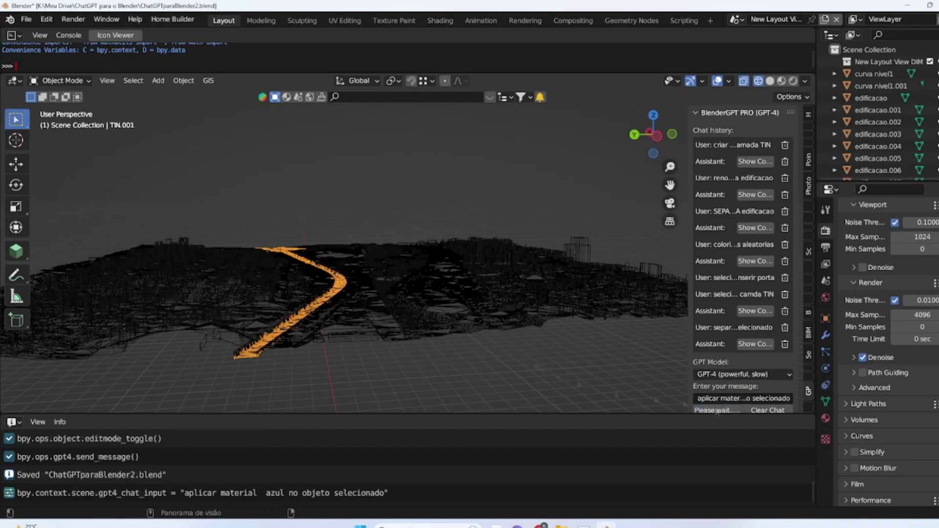
{"action": "left_click", "coordinate": [26, 19]}
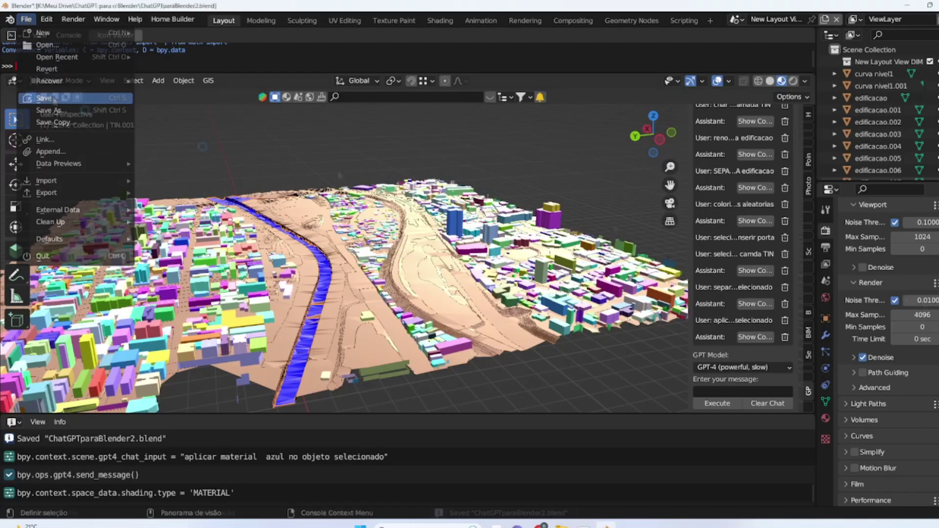
Save the Blender file and look over the randomly coloured buildings along the blue terrain strip.
{"action": "left_click", "coordinate": [47, 98]}
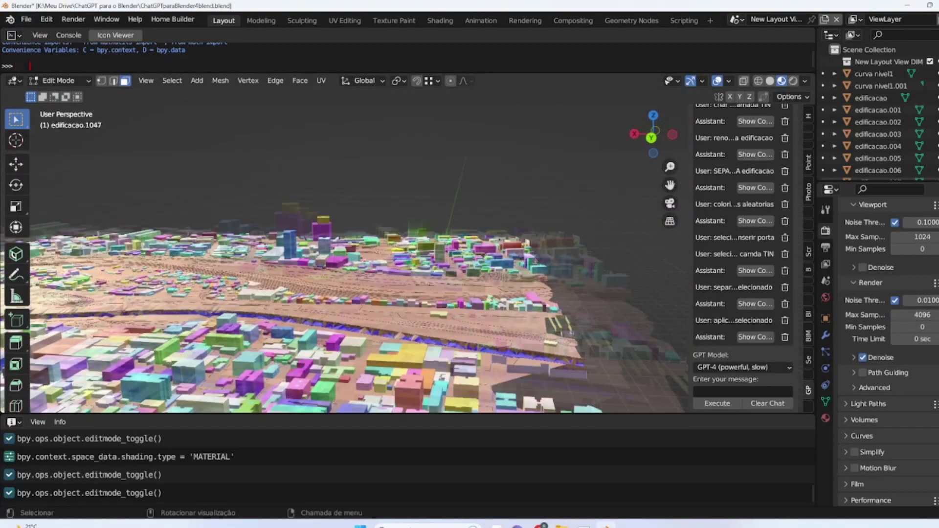
{"action": "middle_click_drag", "start_coordinate": [535, 261], "coordinate": [579, 125]}
{"action": "key", "text": "Tab"}
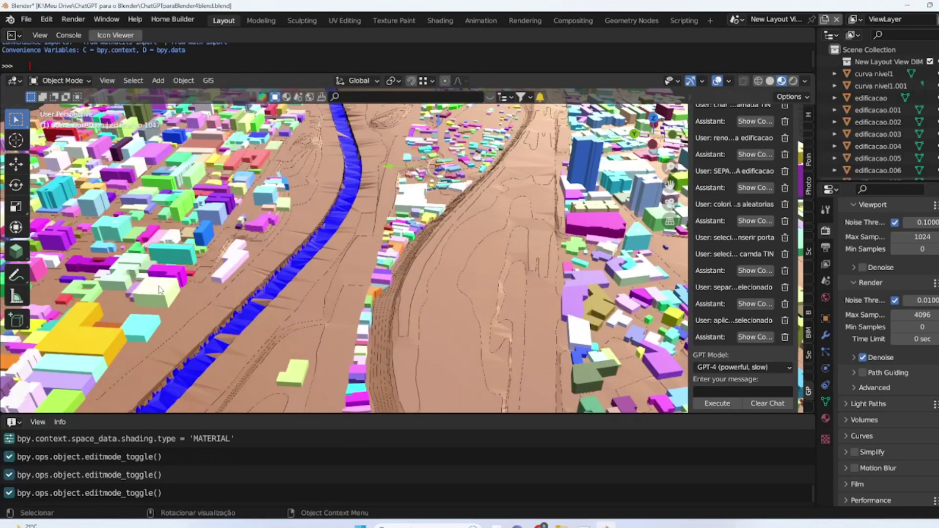
{"action": "key", "text": "Tab"}
{"action": "key", "text": "Tab"}
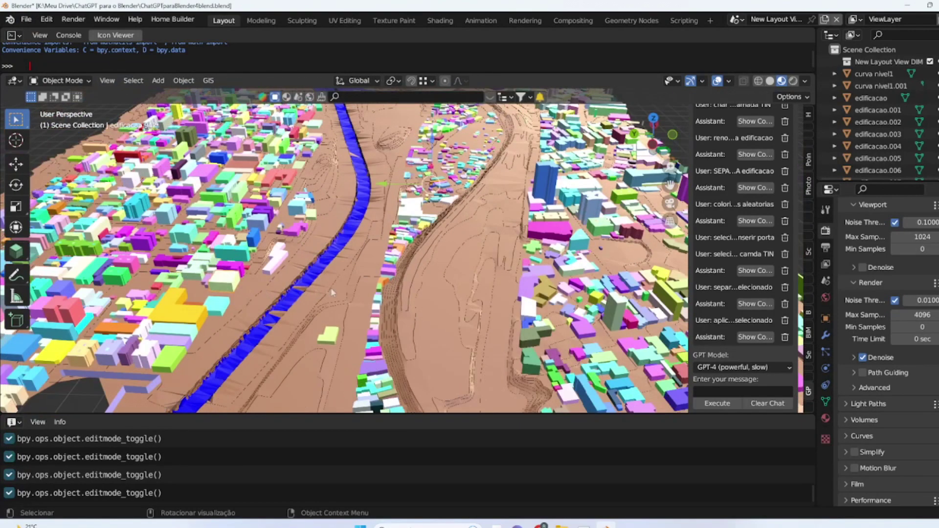
{"action": "scroll", "coordinate": [182, 286], "scroll_direction": "down", "scroll_amount": 3}
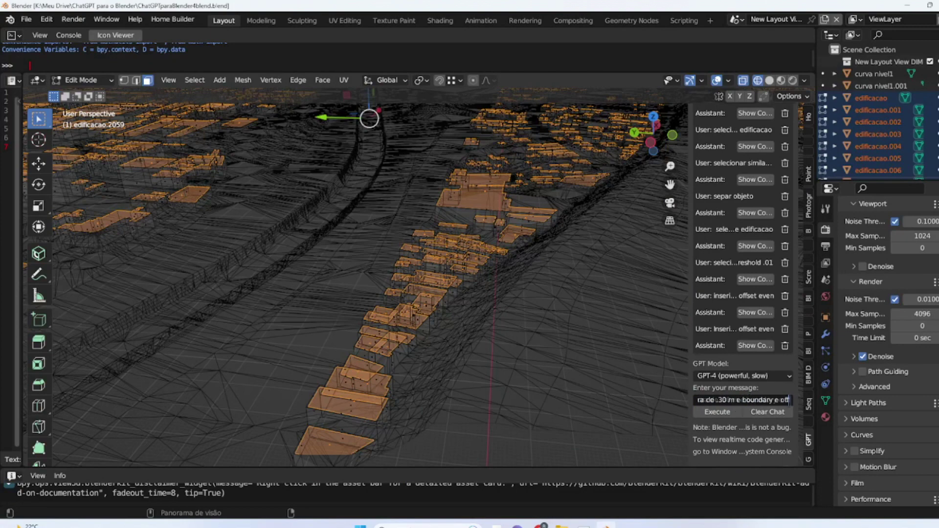
Run the BlenderGPT prompt ending "de .30 m e boundary e offset even" on the selected edificacao faces and return to Edit Mode.
{"action": "type", "text": "set even"}
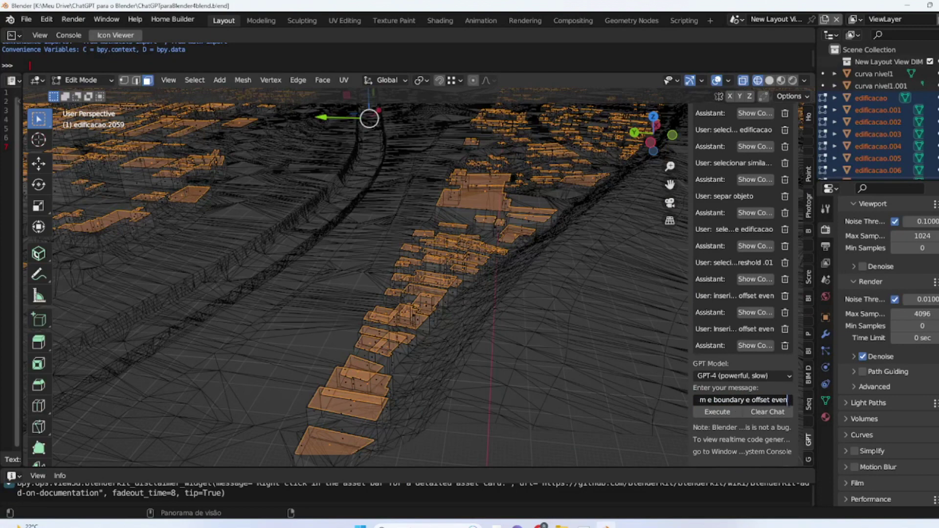
{"action": "left_click", "coordinate": [720, 412]}
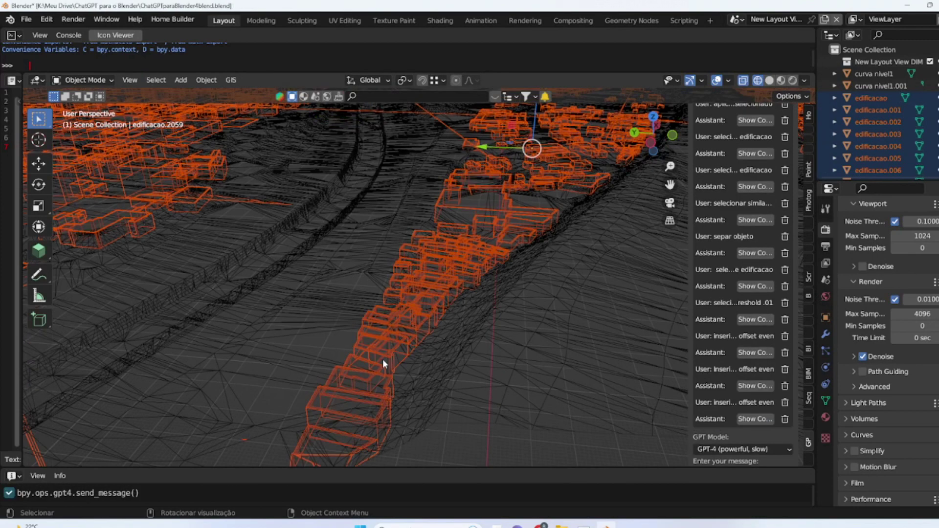
{"action": "key", "text": "Tab"}
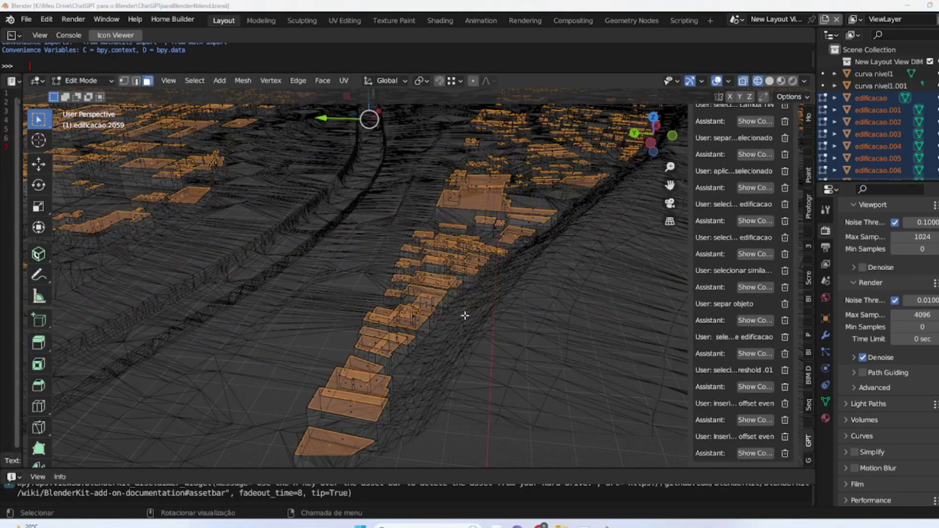
Examine the selected edificacao faces in wireframe, both close up and across the whole terrain.
{"action": "middle_click_drag", "start_coordinate": [465, 316], "coordinate": [497, 287]}
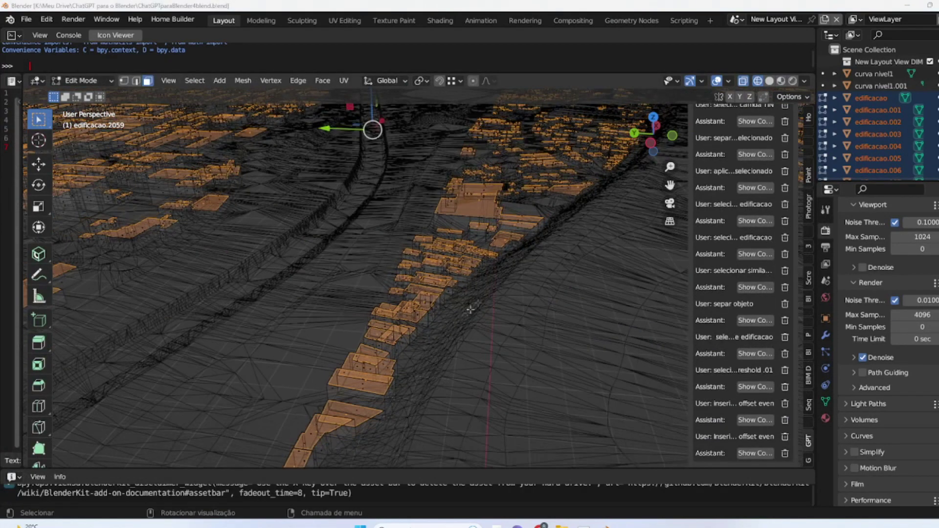
{"action": "scroll", "coordinate": [532, 248], "scroll_direction": "down", "scroll_amount": 1}
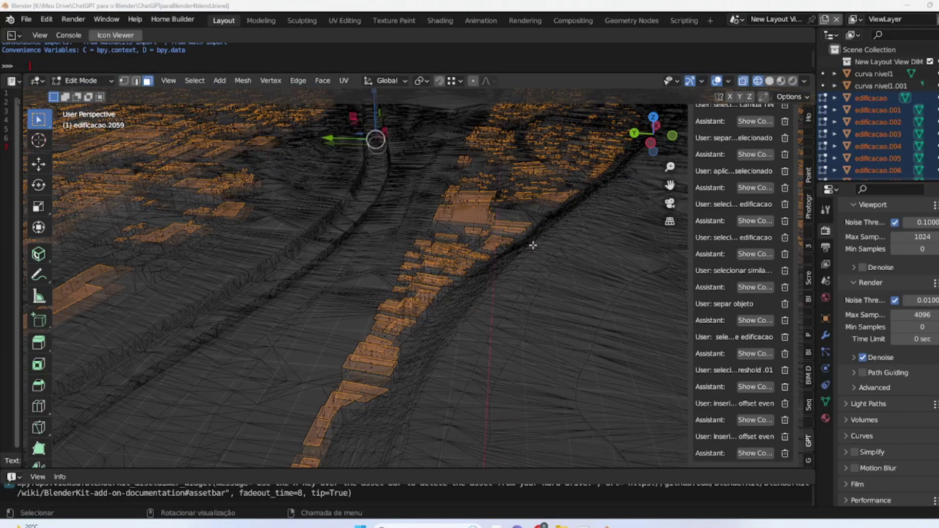
{"action": "scroll", "coordinate": [532, 245], "scroll_direction": "up", "scroll_amount": 3}
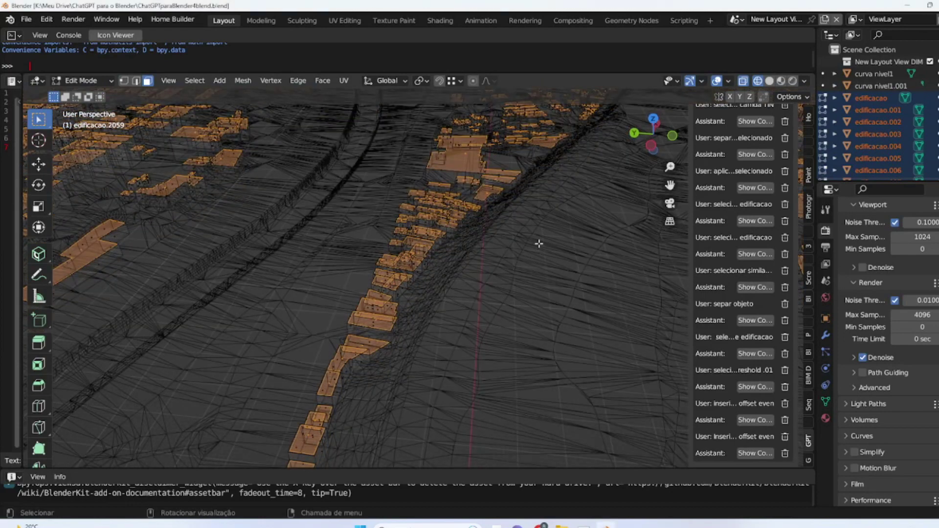
{"action": "middle_click_drag", "start_coordinate": [538, 243], "coordinate": [486, 425], "text": "shift"}
{"action": "scroll", "coordinate": [438, 388], "scroll_direction": "down", "scroll_amount": 2}
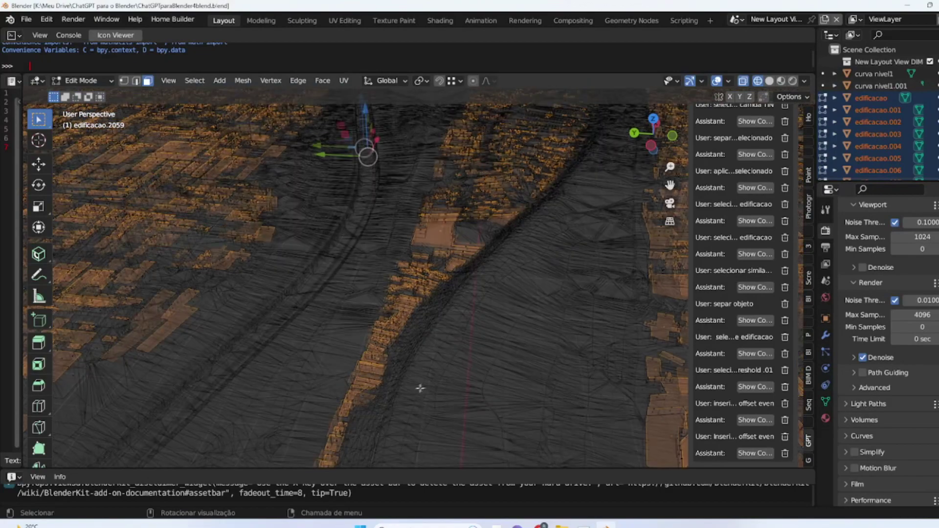
{"action": "scroll", "coordinate": [368, 391], "scroll_direction": "down", "scroll_amount": 2}
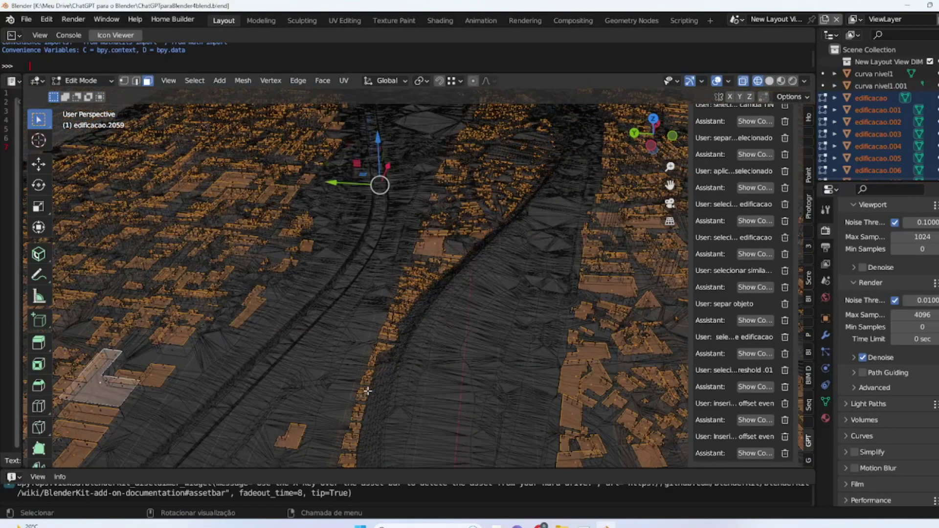
{"action": "scroll", "coordinate": [350, 395], "scroll_direction": "down", "scroll_amount": 2}
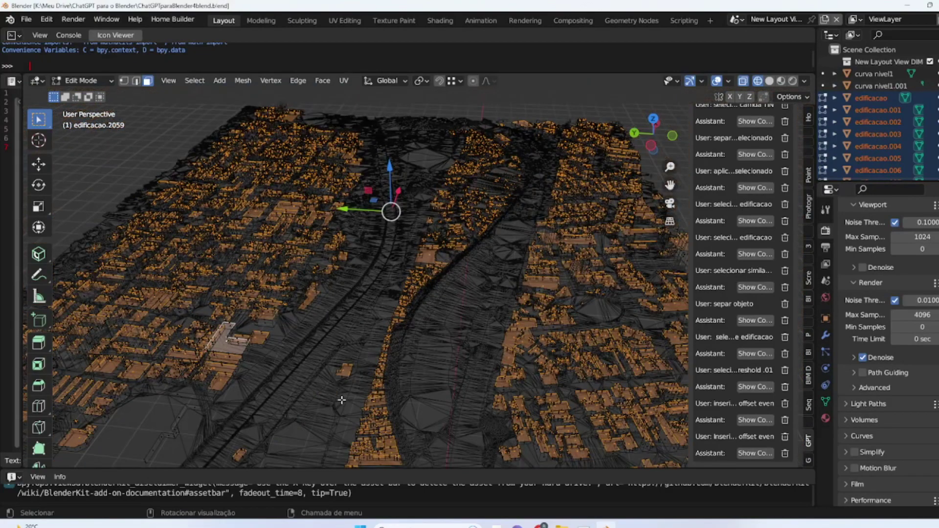
{"action": "scroll", "coordinate": [443, 256], "scroll_direction": "up", "scroll_amount": 3}
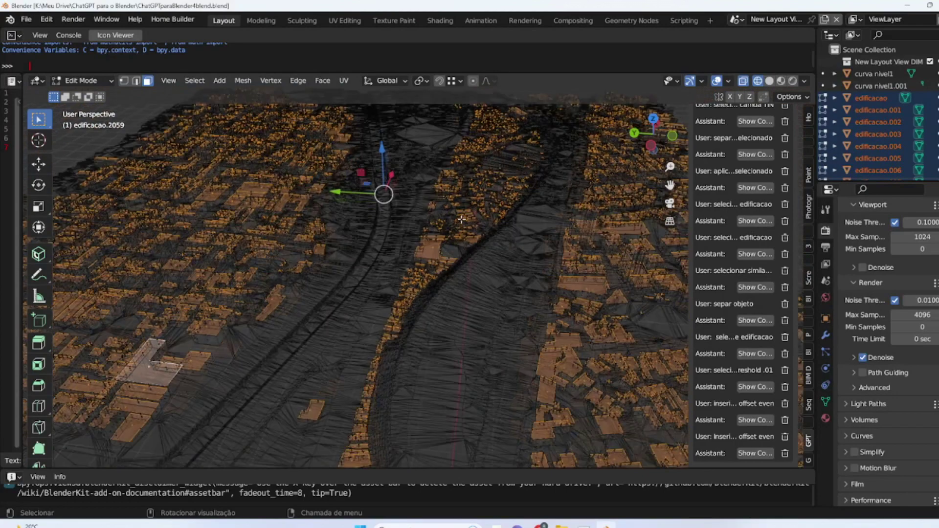
{"action": "scroll", "coordinate": [473, 249], "scroll_direction": "up", "scroll_amount": 5}
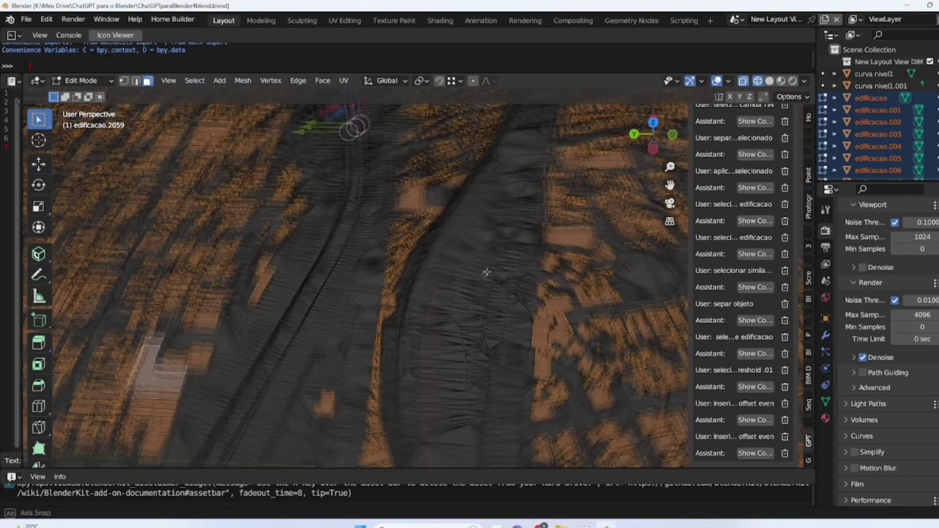
Show the model in Material Preview shading and inspect the tall blue and purple buildings up close.
{"action": "left_click", "coordinate": [782, 81]}
{"action": "middle_click_drag", "start_coordinate": [509, 273], "coordinate": [440, 279]}
{"action": "scroll", "coordinate": [440, 264], "scroll_direction": "up", "scroll_amount": 5}
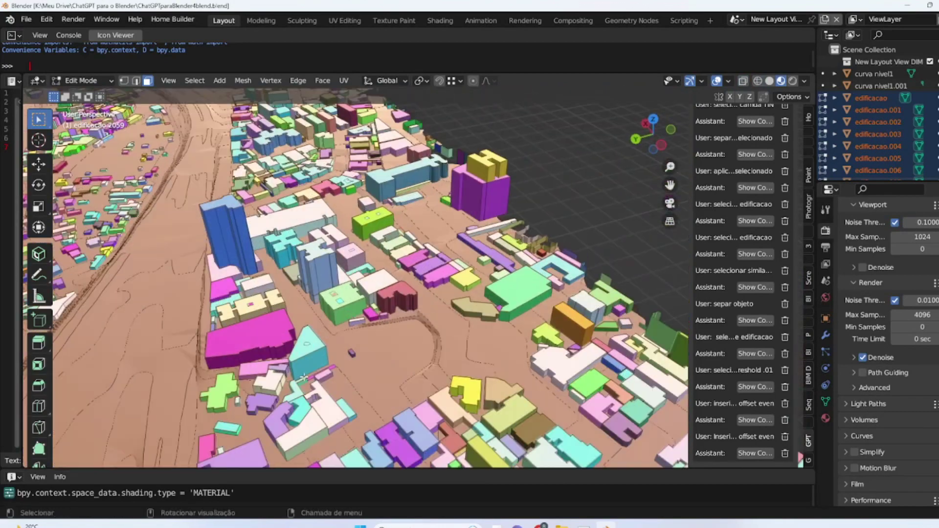
{"action": "middle_click_drag", "start_coordinate": [289, 342], "coordinate": [287, 311]}
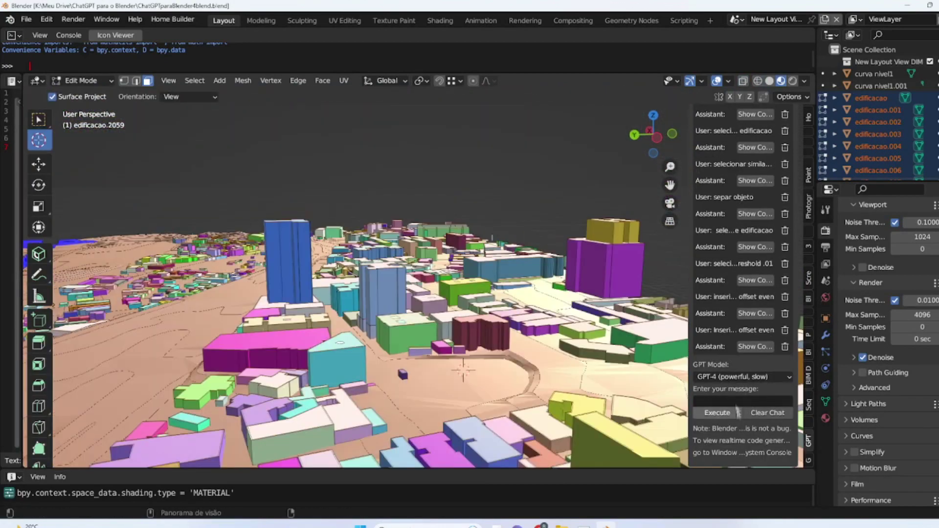
Run the BlenderGPT prompt "inserir uma torre de 70 m no cursor" to insert a 70 m tower at the 3D cursor.
{"action": "left_click", "coordinate": [698, 401]}
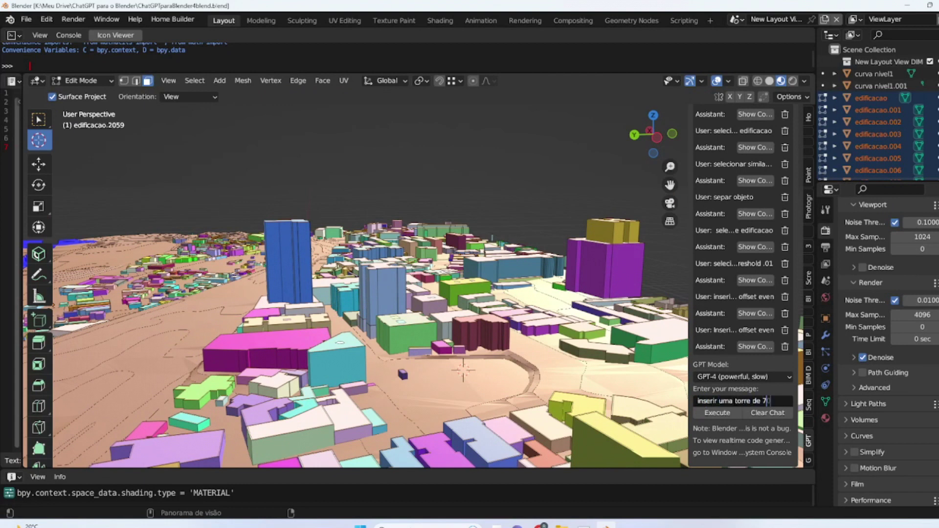
{"action": "type", "text": "inserir uma torre de 70 m no cursor"}
{"action": "key", "text": "Return"}
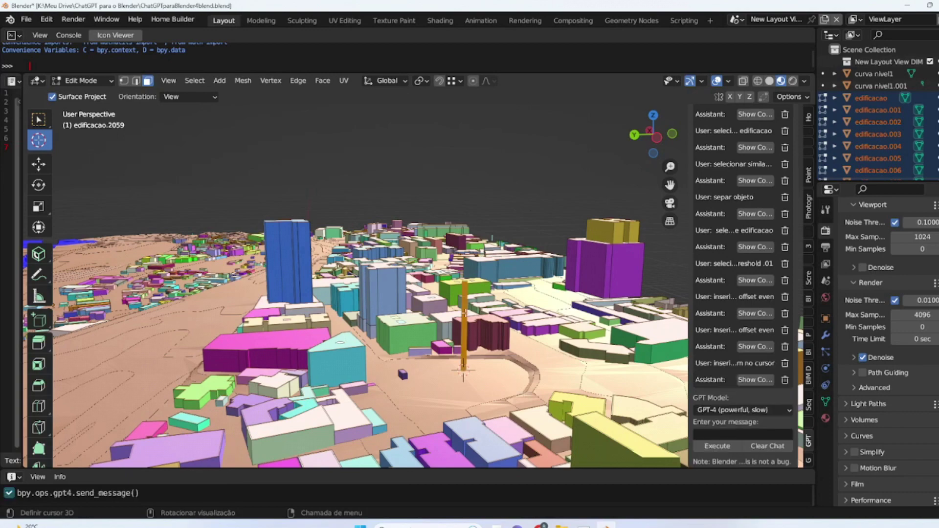
Switch to Object Mode, select the new tower and raise it along the Z axis by about 33 m.
{"action": "key", "text": "Tab"}
{"action": "key", "text": "Tab"}
{"action": "middle_click_drag", "start_coordinate": [463, 372], "coordinate": [441, 366]}
{"action": "key", "text": "Tab"}
{"action": "left_click", "coordinate": [440, 254]}
{"action": "scroll", "coordinate": [441, 366], "scroll_direction": "down", "scroll_amount": 1}
{"action": "key", "text": "g"}
{"action": "key", "text": "z"}
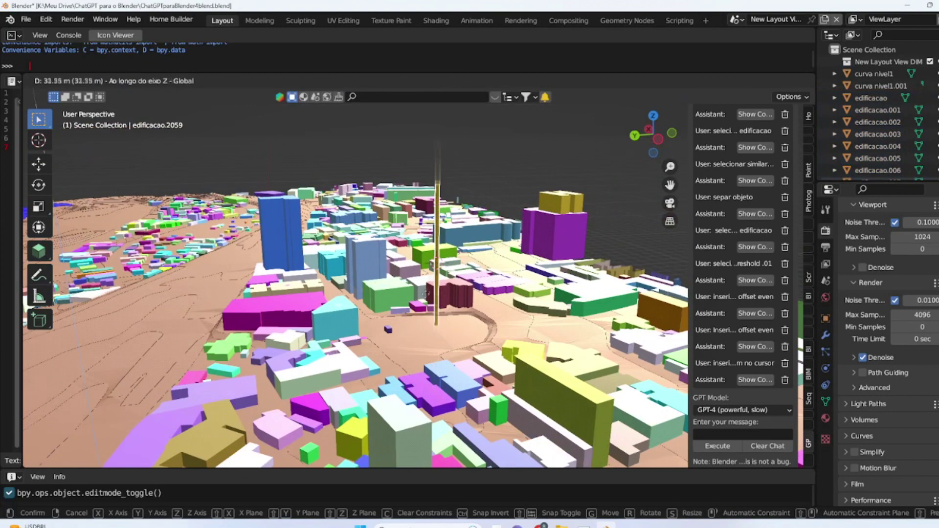
{"action": "left_click", "coordinate": [440, 259]}
Activate the 3D Cursor tool and run the BlenderGPT prompt "insrir um carro no cursor" to insert a car at the cursor.
{"action": "middle_click_drag", "start_coordinate": [441, 259], "coordinate": [422, 244]}
{"action": "left_click", "coordinate": [39, 140]}
{"action": "left_click", "coordinate": [711, 435]}
{"action": "type", "text": "INSERIR Uir um carro no cursor"}
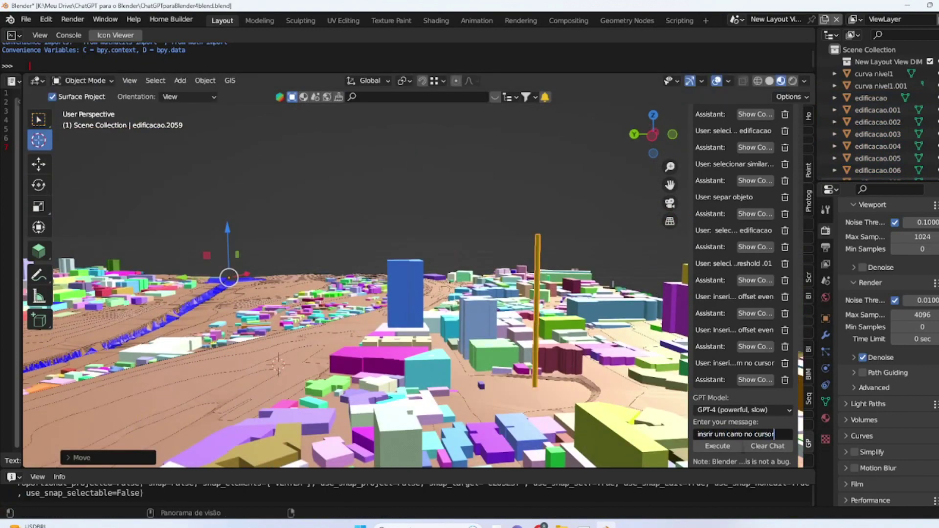
{"action": "left_click", "coordinate": [718, 446]}
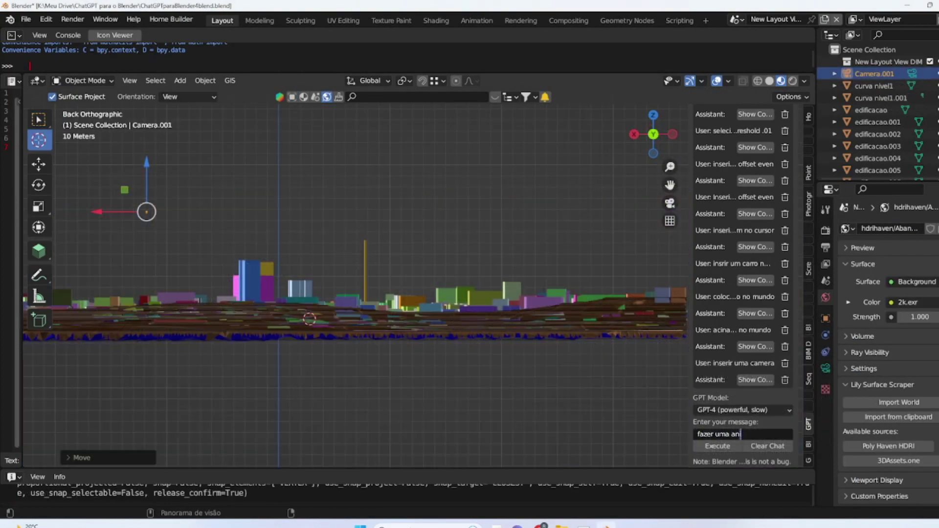
Write BlenderGPT prompts in Portuguese to animate the camera: "fazer uma animação" and "fazer animaçao camera.001".
{"action": "type", "text": "mação"}
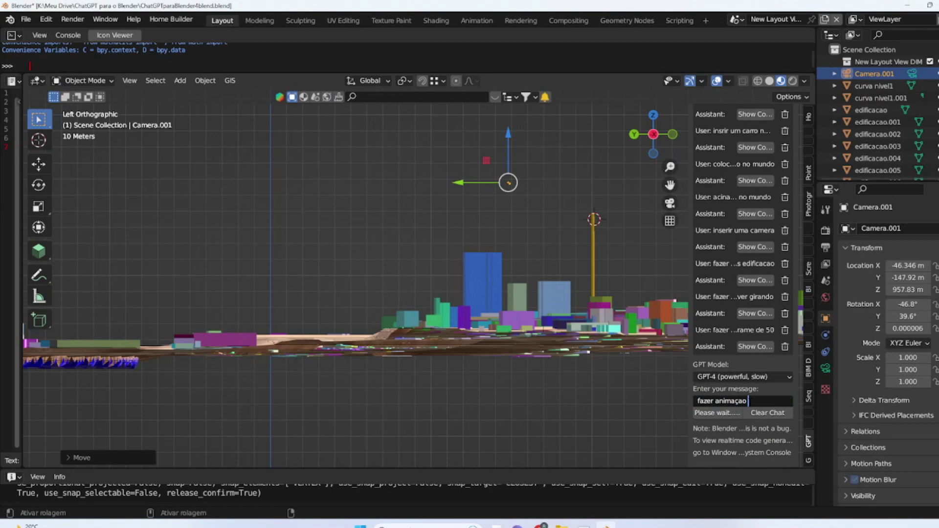
{"action": "type", "text": "camera.001"}
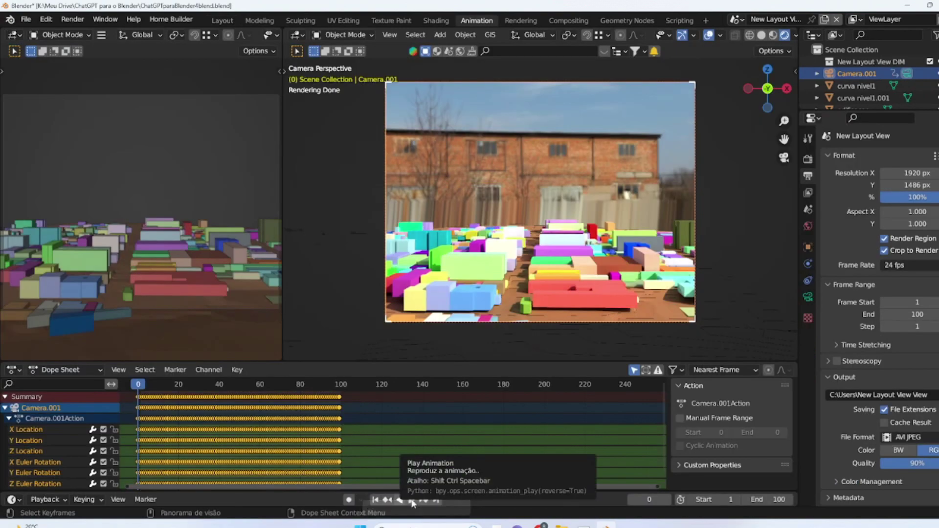
Play back the Camera.001 animation in the rendered camera view and stop it at frame 91.
{"action": "left_click", "coordinate": [412, 500]}
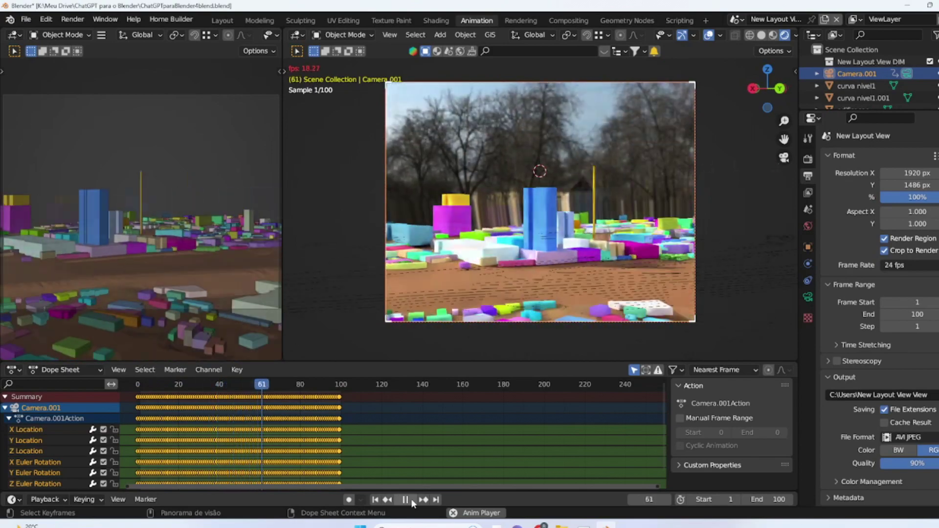
{"action": "left_click", "coordinate": [411, 500]}
{"action": "left_click", "coordinate": [411, 499]}
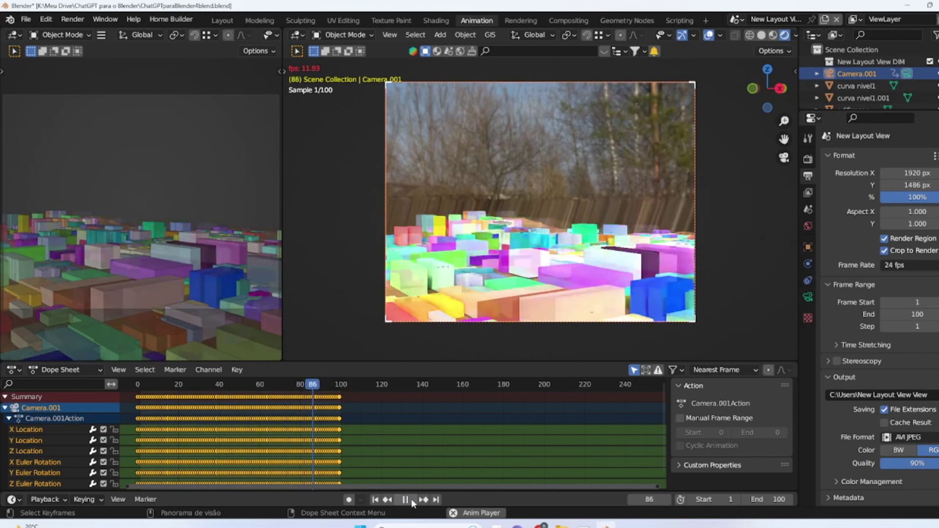
{"action": "left_click", "coordinate": [406, 499]}
Examine the rendered camera frame and the surrounding city model from several distances, and return to the Layout workspace.
{"action": "scroll", "coordinate": [465, 289], "scroll_direction": "down", "scroll_amount": 1}
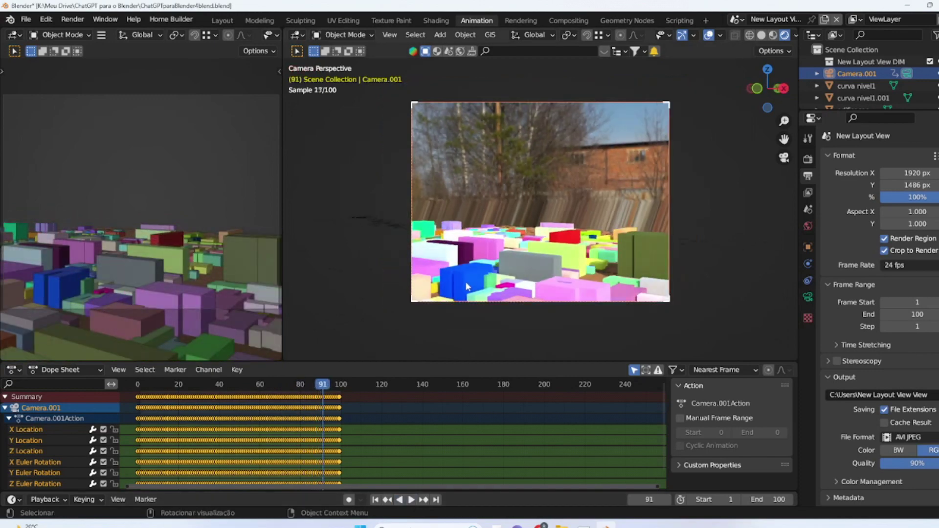
{"action": "scroll", "coordinate": [162, 254], "scroll_direction": "down", "scroll_amount": 4}
{"action": "middle_click_drag", "start_coordinate": [162, 254], "coordinate": [134, 270]}
{"action": "scroll", "coordinate": [423, 263], "scroll_direction": "down", "scroll_amount": 1}
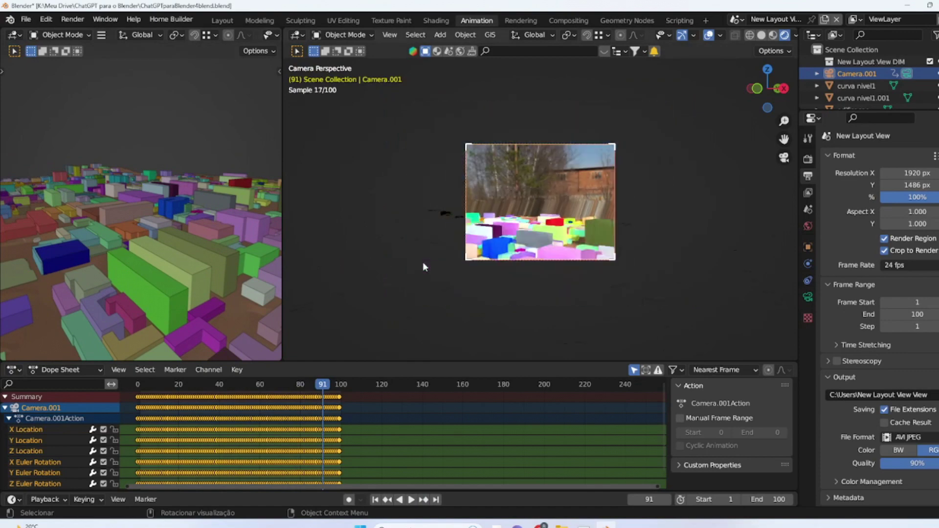
{"action": "scroll", "coordinate": [171, 256], "scroll_direction": "down", "scroll_amount": 3}
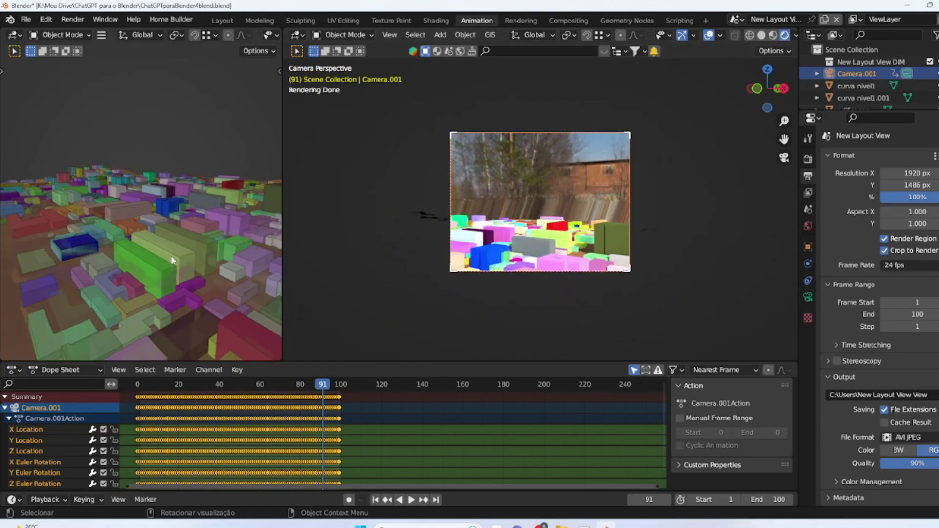
{"action": "scroll", "coordinate": [171, 256], "scroll_direction": "down", "scroll_amount": 4}
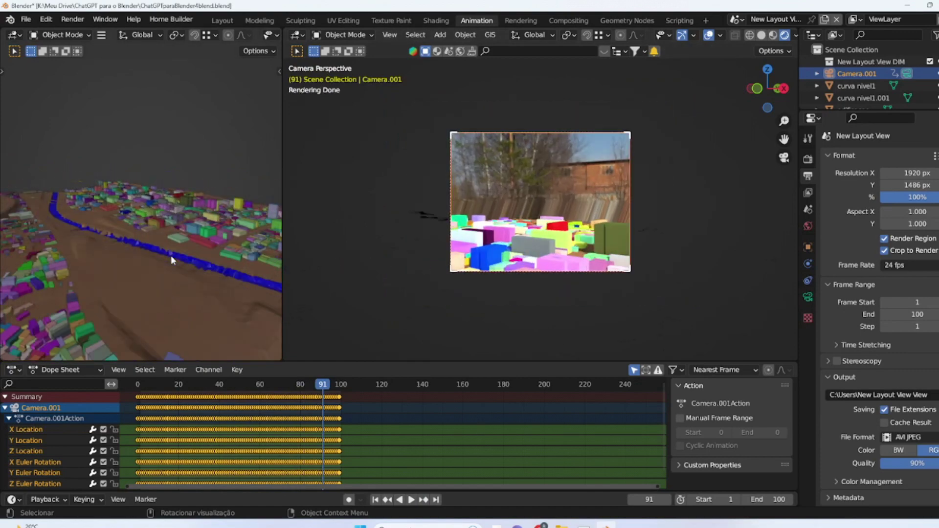
{"action": "scroll", "coordinate": [168, 303], "scroll_direction": "up", "scroll_amount": 3}
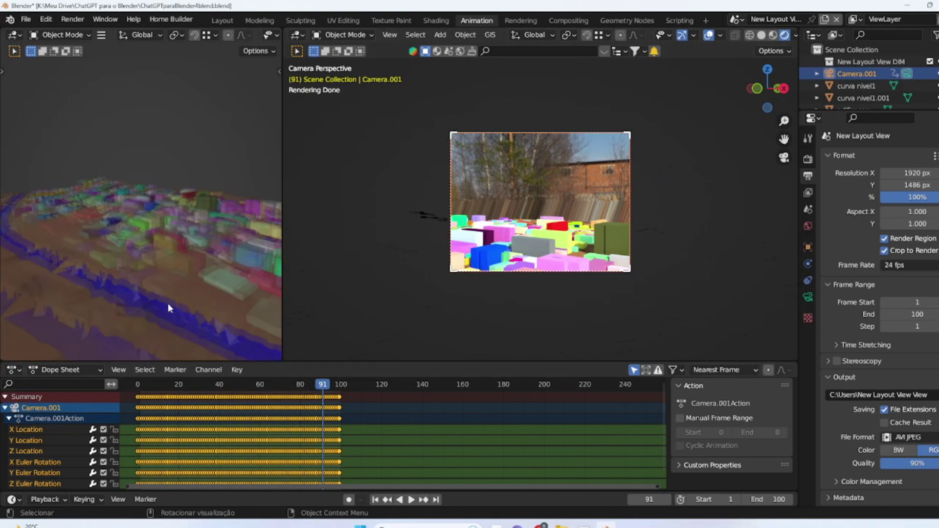
{"action": "scroll", "coordinate": [169, 308], "scroll_direction": "up", "scroll_amount": 2}
{"action": "scroll", "coordinate": [135, 265], "scroll_direction": "down", "scroll_amount": 4}
{"action": "scroll", "coordinate": [136, 265], "scroll_direction": "up", "scroll_amount": 4}
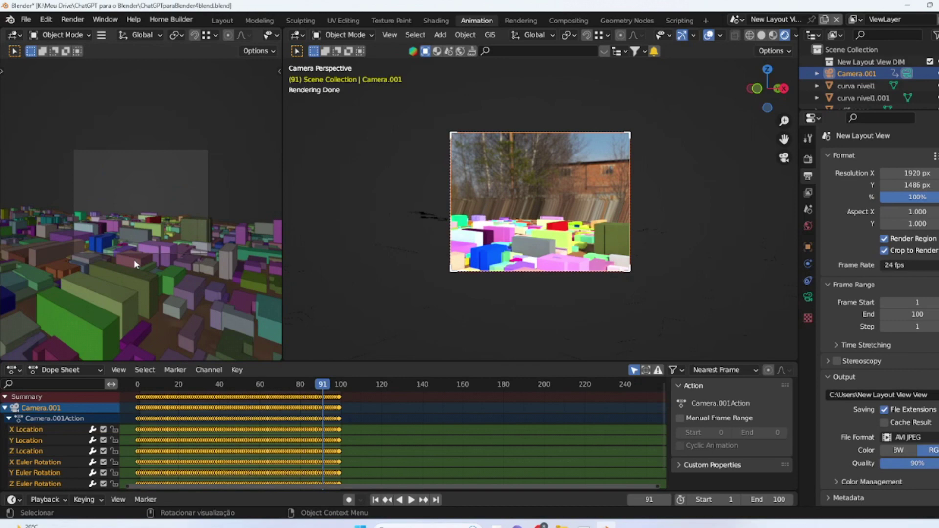
{"action": "left_click", "coordinate": [222, 21]}
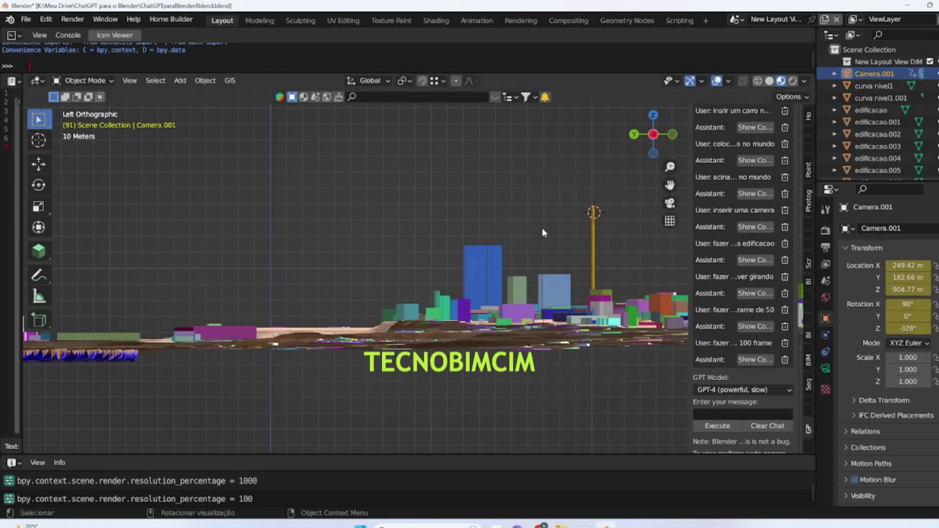